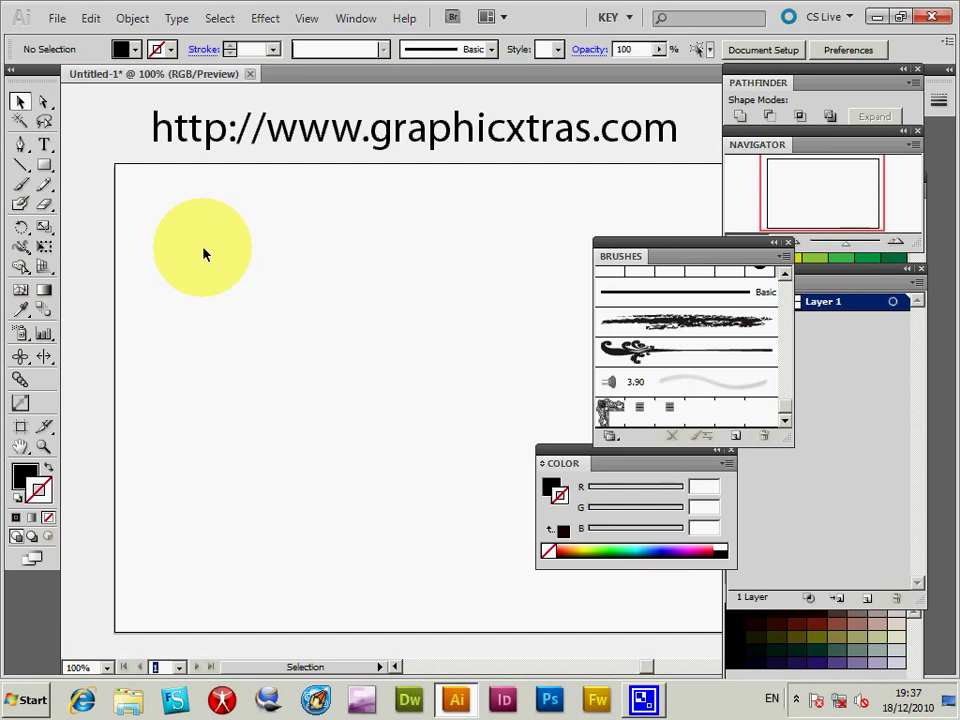
Start a new brush from the Brushes panel menu, cancel it, and move the panel up-left
{"action": "left_click", "coordinate": [782, 257]}
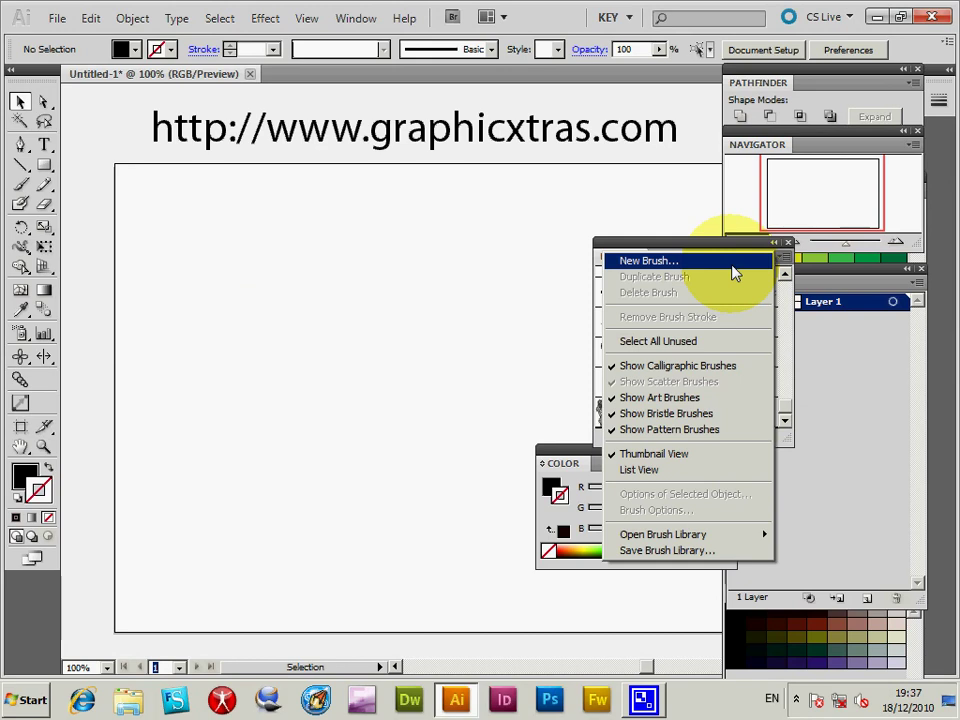
{"action": "left_click", "coordinate": [733, 262]}
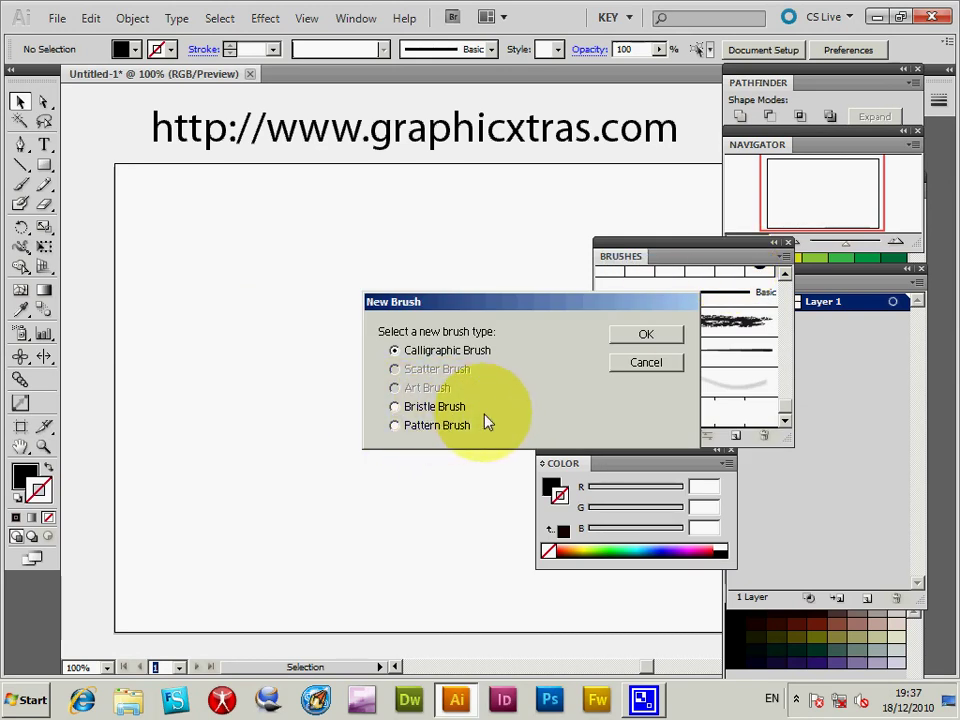
{"action": "left_click", "coordinate": [655, 363]}
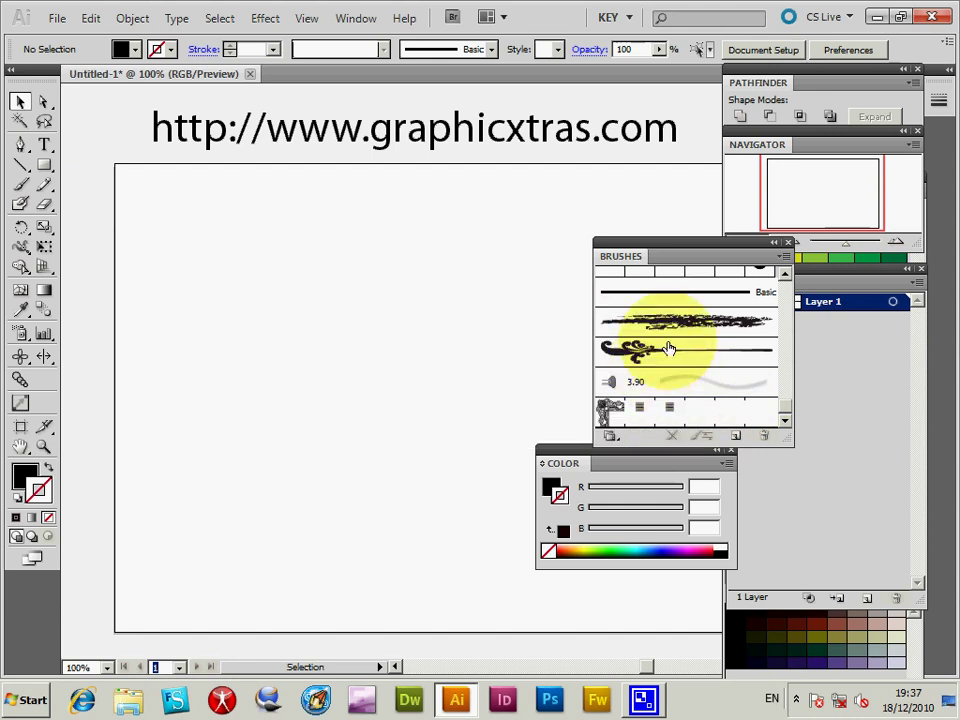
{"action": "left_click_drag", "start_coordinate": [625, 256], "coordinate": [603, 201]}
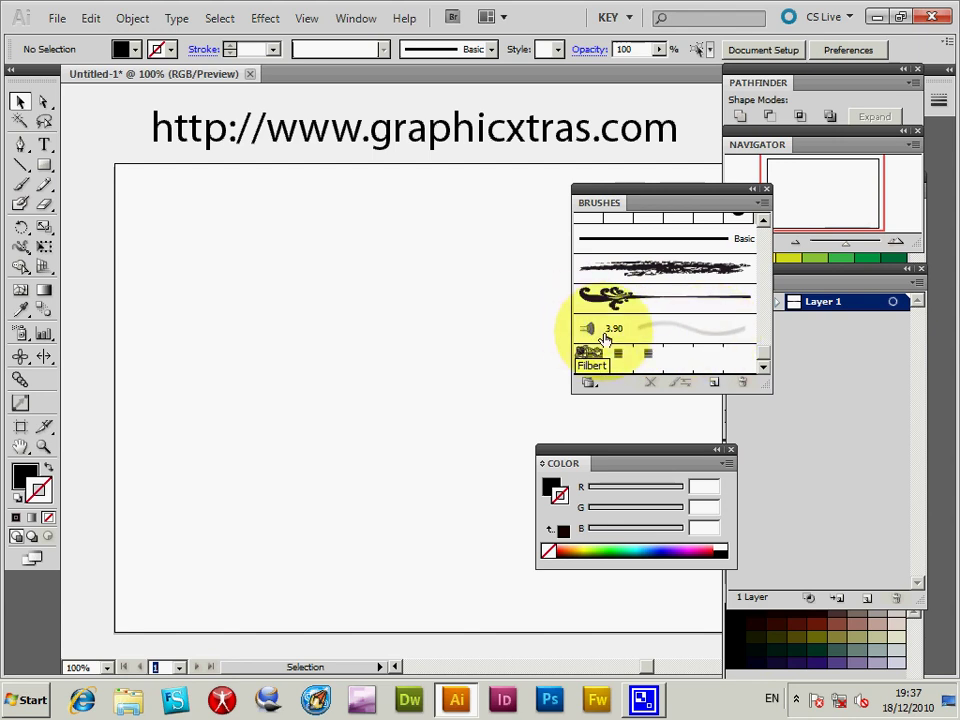
Paint a diagonal grey stroke with the 3.90 bristle brush and the Paintbrush
{"action": "left_click", "coordinate": [622, 337]}
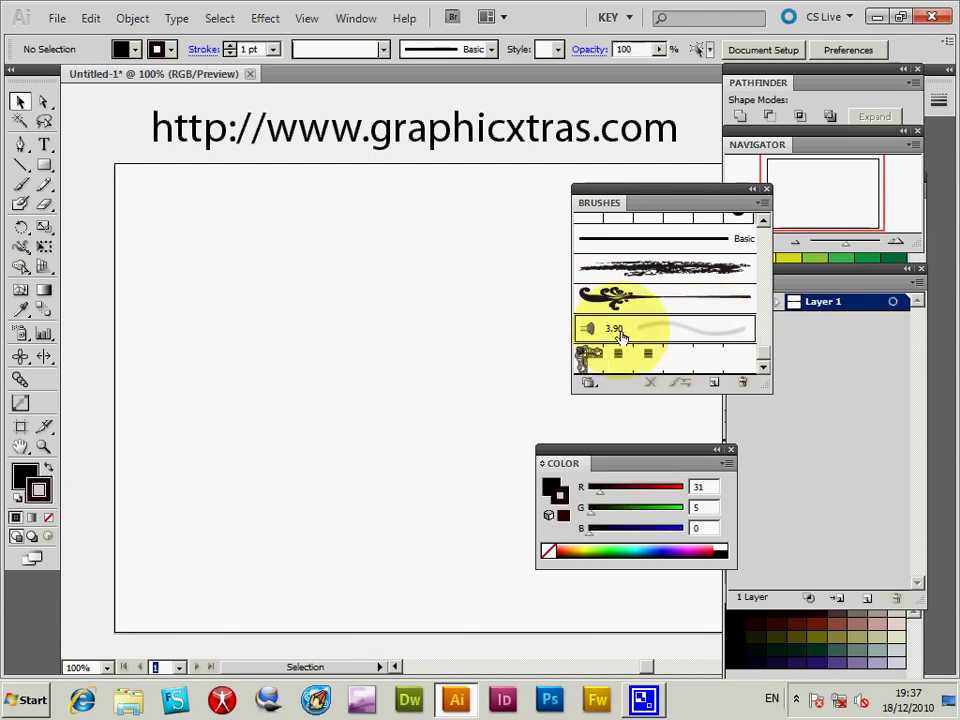
{"action": "left_click", "coordinate": [20, 185]}
{"action": "mouse_move", "coordinate": [350, 292]}
{"action": "left_mouse_down"}
{"action": "mouse_move", "coordinate": [313, 463]}
{"action": "mouse_move", "coordinate": [308, 429]}
{"action": "mouse_move", "coordinate": [315, 445]}
{"action": "mouse_move", "coordinate": [340, 348]}
{"action": "mouse_move", "coordinate": [302, 484]}
{"action": "mouse_move", "coordinate": [301, 459]}
{"action": "mouse_move", "coordinate": [352, 322]}
{"action": "mouse_move", "coordinate": [334, 429]}
{"action": "mouse_move", "coordinate": [257, 530]}
{"action": "mouse_move", "coordinate": [379, 298]}
{"action": "mouse_move", "coordinate": [303, 480]}
{"action": "mouse_move", "coordinate": [337, 320]}
{"action": "mouse_move", "coordinate": [326, 380]}
{"action": "mouse_move", "coordinate": [326, 332]}
{"action": "left_mouse_up"}
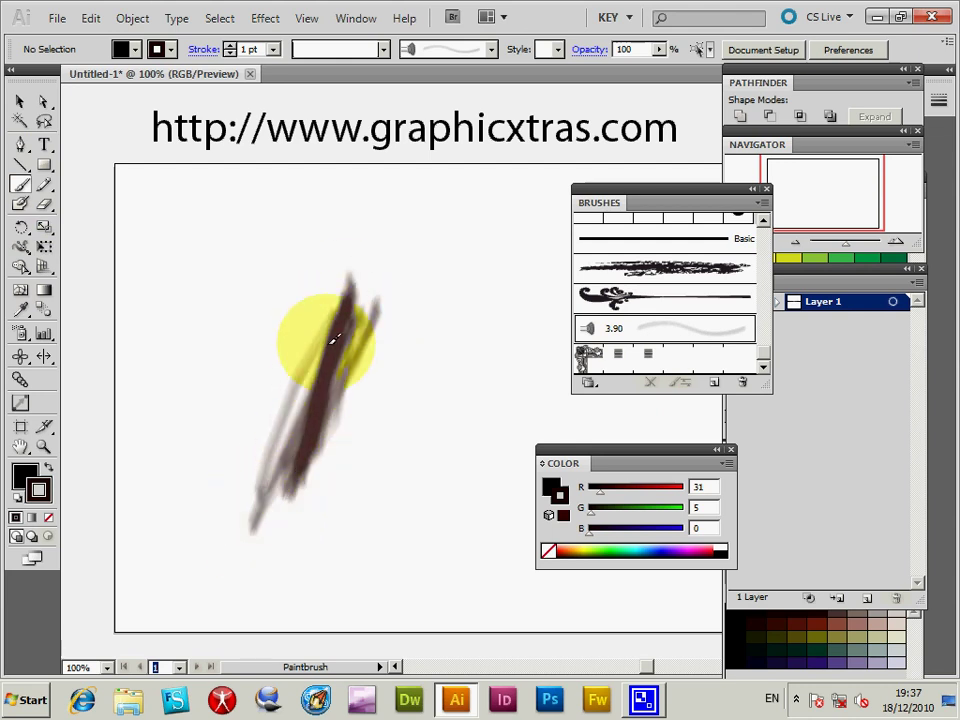
Set fill to None and paint a green bristle stroke over the grey one
{"action": "key", "text": "slash"}
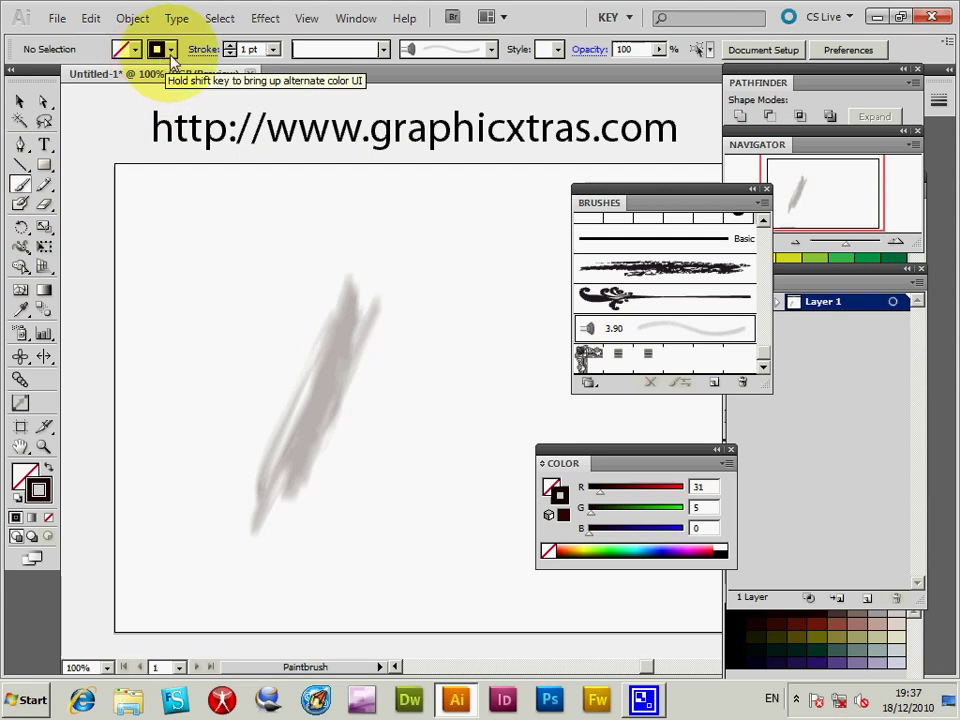
{"action": "left_click", "coordinate": [132, 49]}
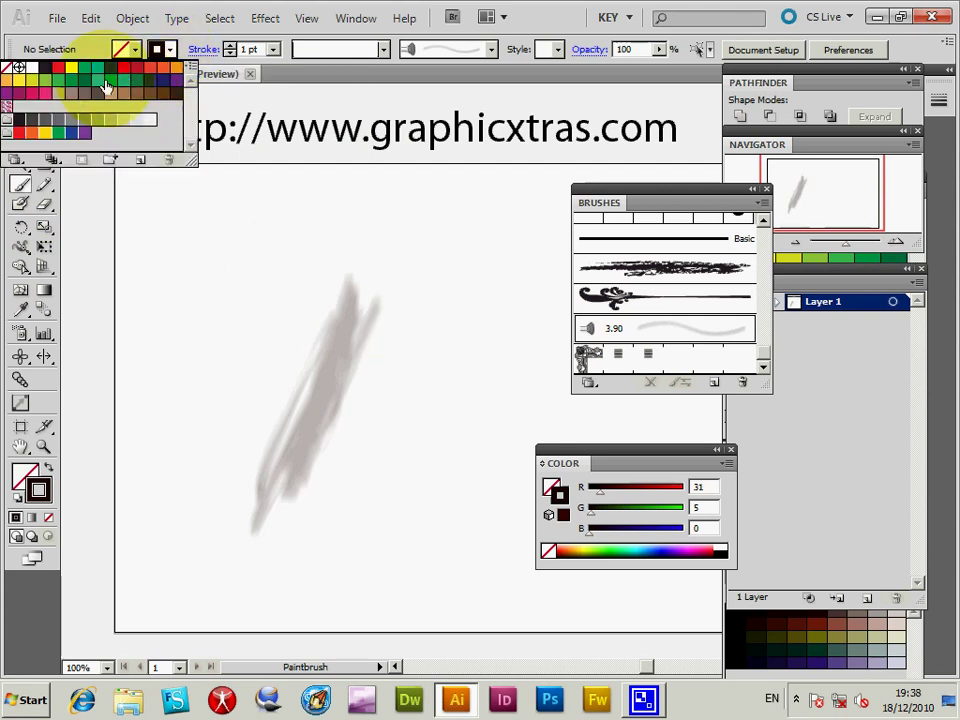
{"action": "left_click", "coordinate": [97, 80]}
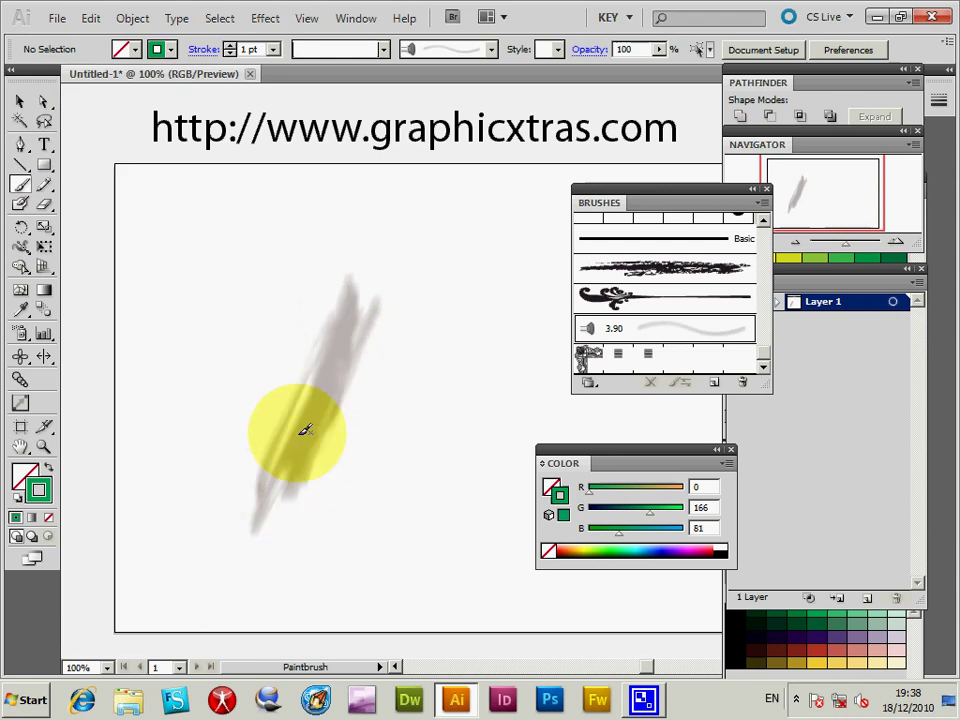
{"action": "mouse_move", "coordinate": [266, 518]}
{"action": "left_mouse_down"}
{"action": "mouse_move", "coordinate": [316, 205]}
{"action": "mouse_move", "coordinate": [302, 381]}
{"action": "mouse_move", "coordinate": [343, 332]}
{"action": "mouse_move", "coordinate": [309, 369]}
{"action": "mouse_move", "coordinate": [303, 432]}
{"action": "left_mouse_up"}
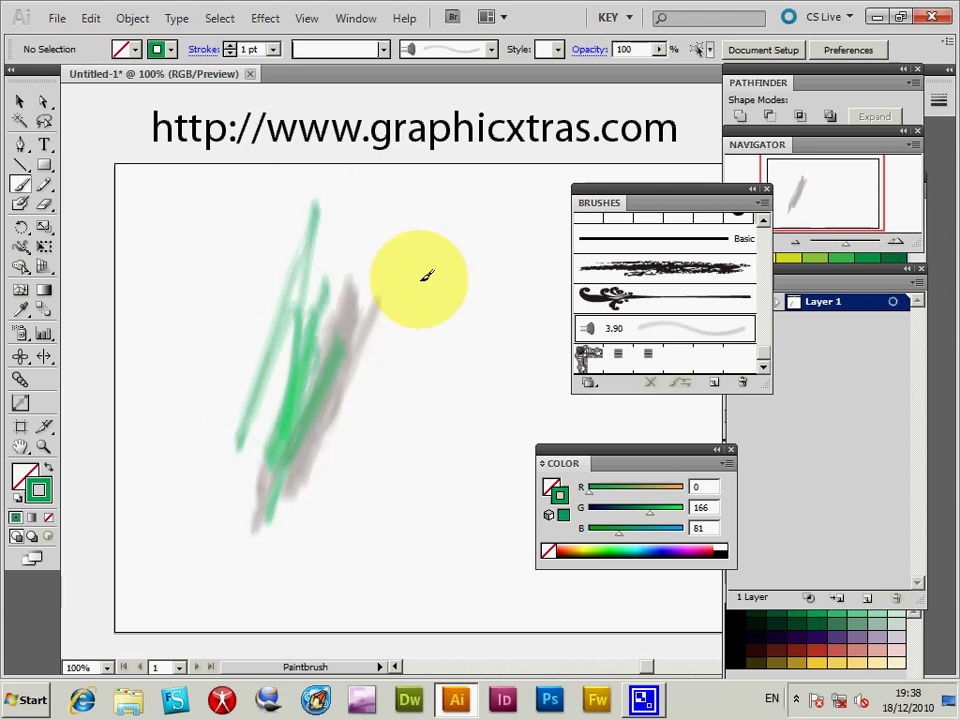
Select all the painted bristle strokes with the Selection tool
{"action": "left_click", "coordinate": [21, 103]}
{"action": "key", "text": "ctrl+a"}
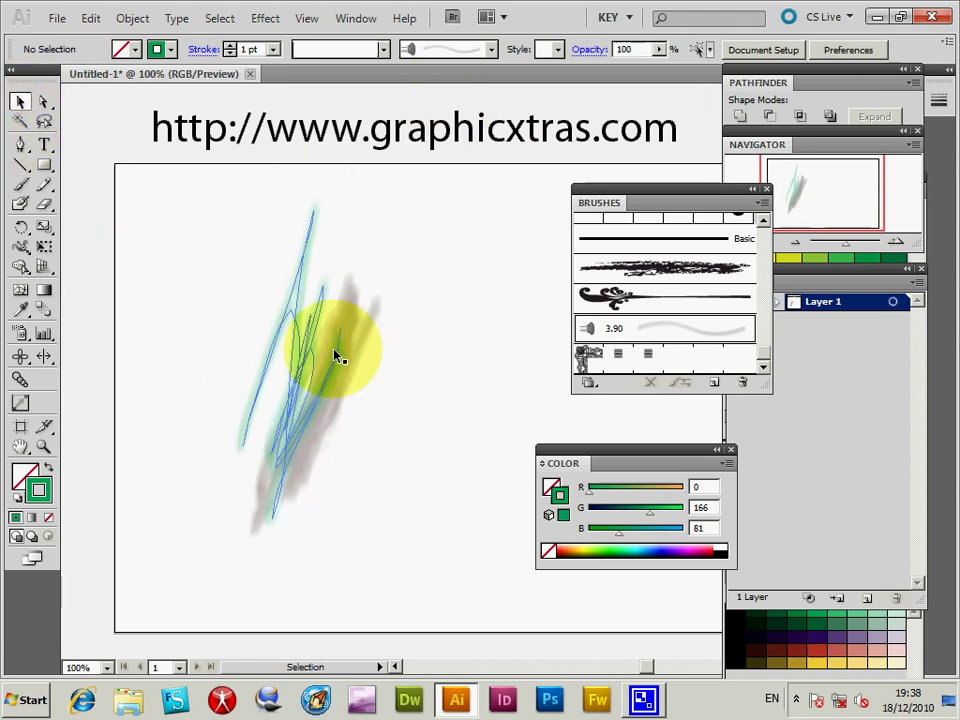
{"action": "left_click_drag", "start_coordinate": [231, 274], "coordinate": [300, 360]}
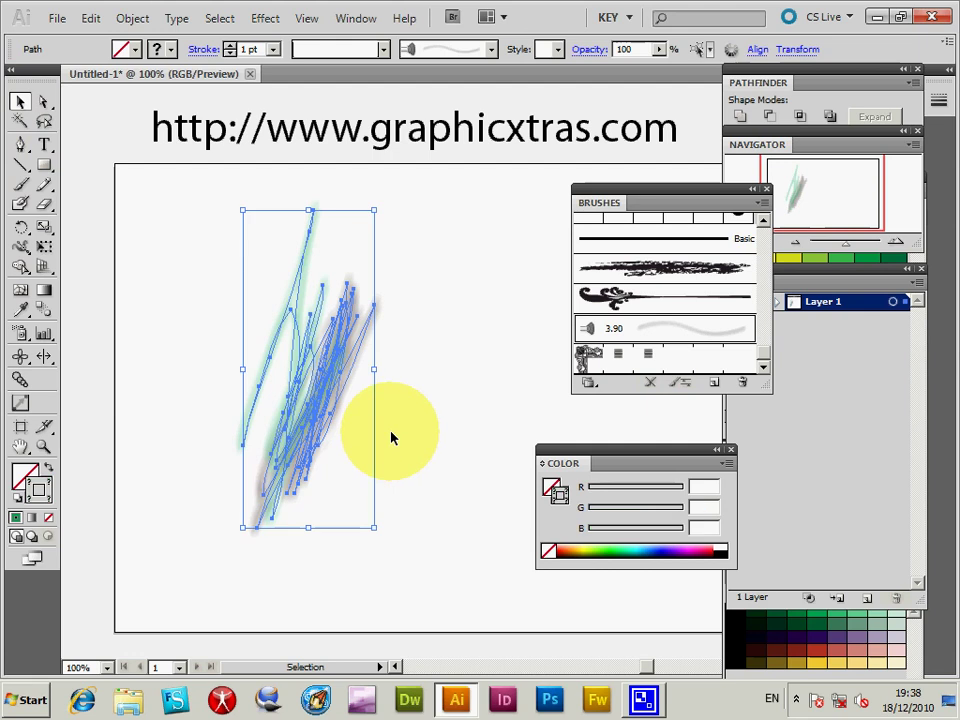
Delete the selected strokes, bring the Layers panel forward, and paint fresh green bristle strokes
{"action": "key", "text": "Delete"}
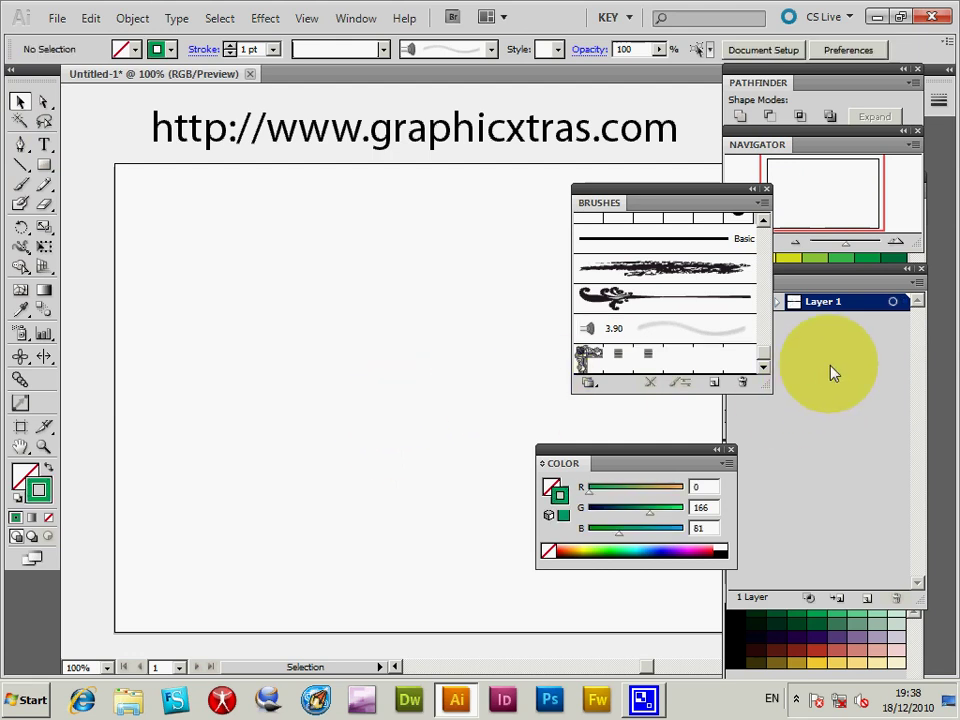
{"action": "left_click", "coordinate": [835, 374]}
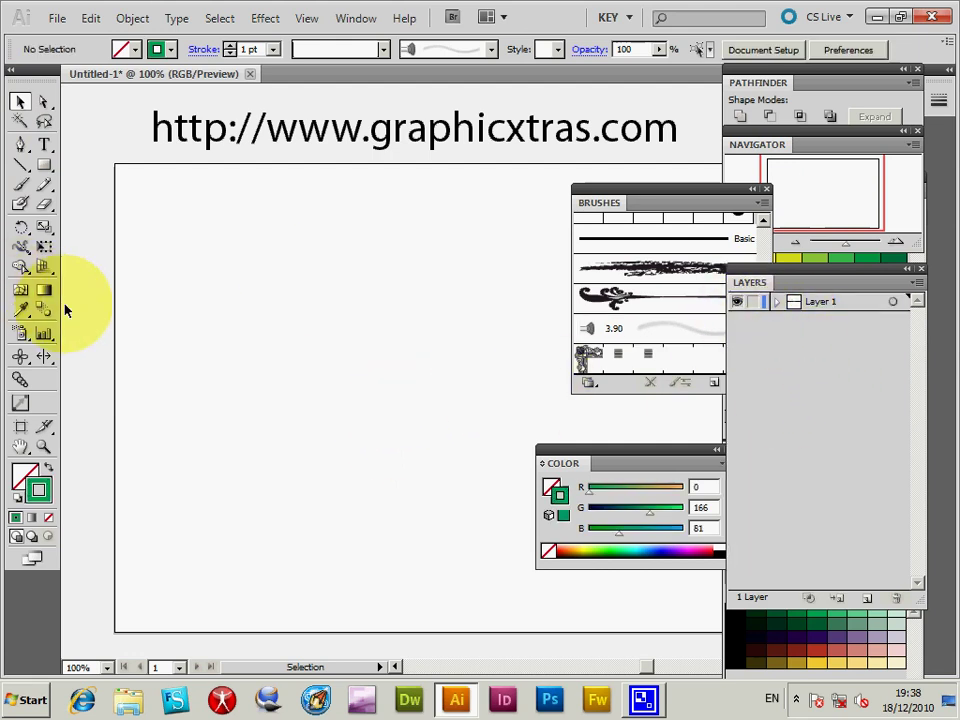
{"action": "left_click_drag", "start_coordinate": [757, 284], "coordinate": [698, 276]}
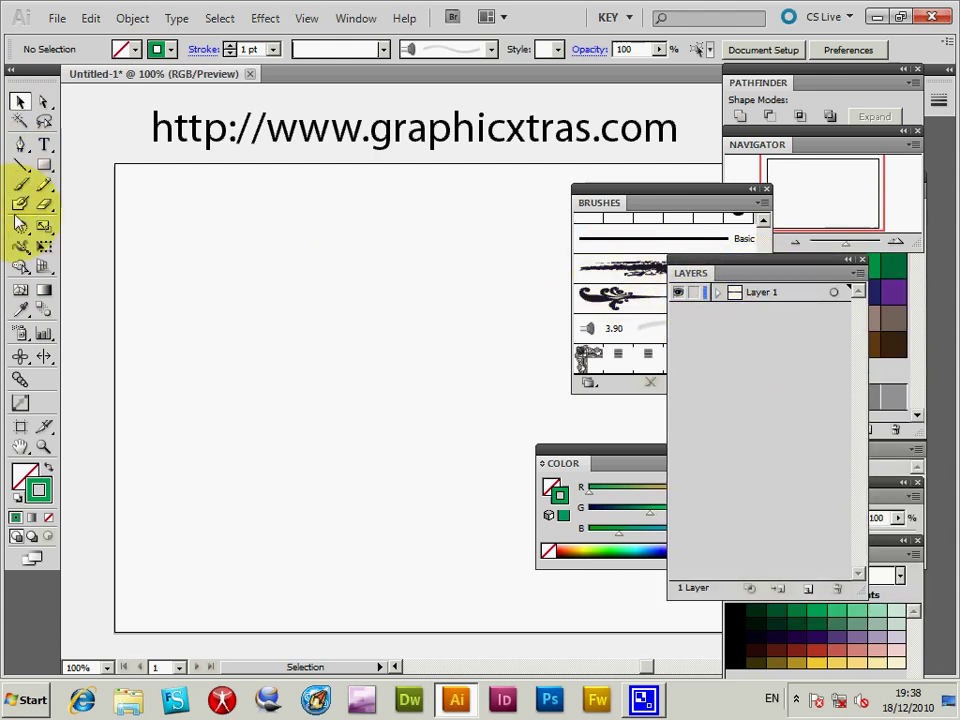
{"action": "left_click", "coordinate": [20, 185]}
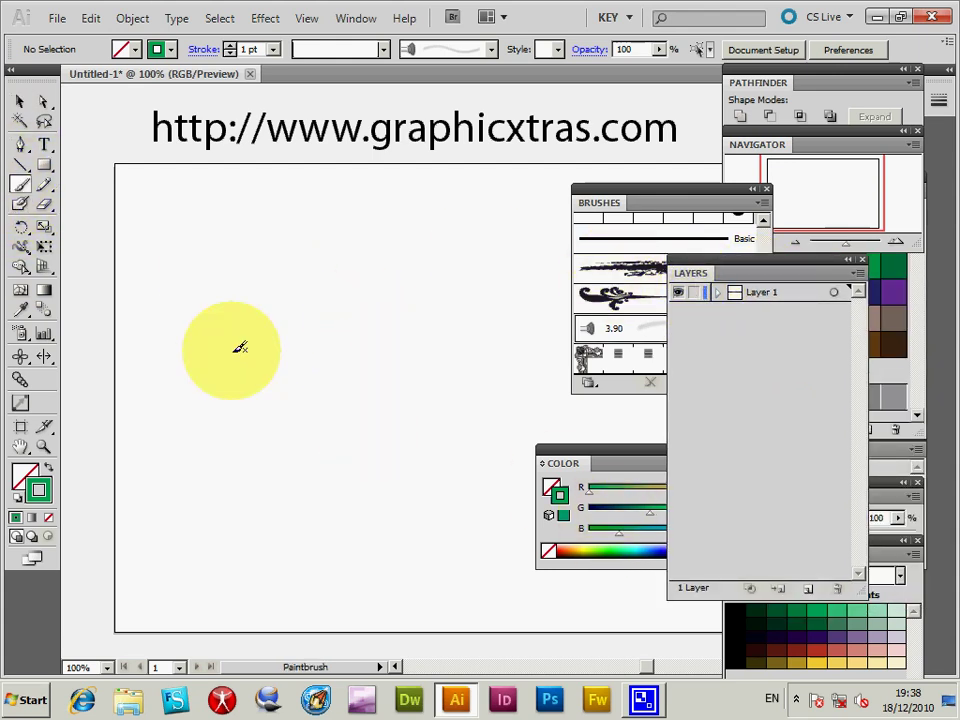
{"action": "mouse_move", "coordinate": [343, 306]}
{"action": "left_mouse_down"}
{"action": "mouse_move", "coordinate": [298, 484]}
{"action": "mouse_move", "coordinate": [343, 352]}
{"action": "left_mouse_up"}
Add Layer 2 above Layer 1, darken the stroke to R0 G54 B81, and paint teal strokes
{"action": "left_click", "coordinate": [820, 293]}
{"action": "left_click", "coordinate": [858, 273]}
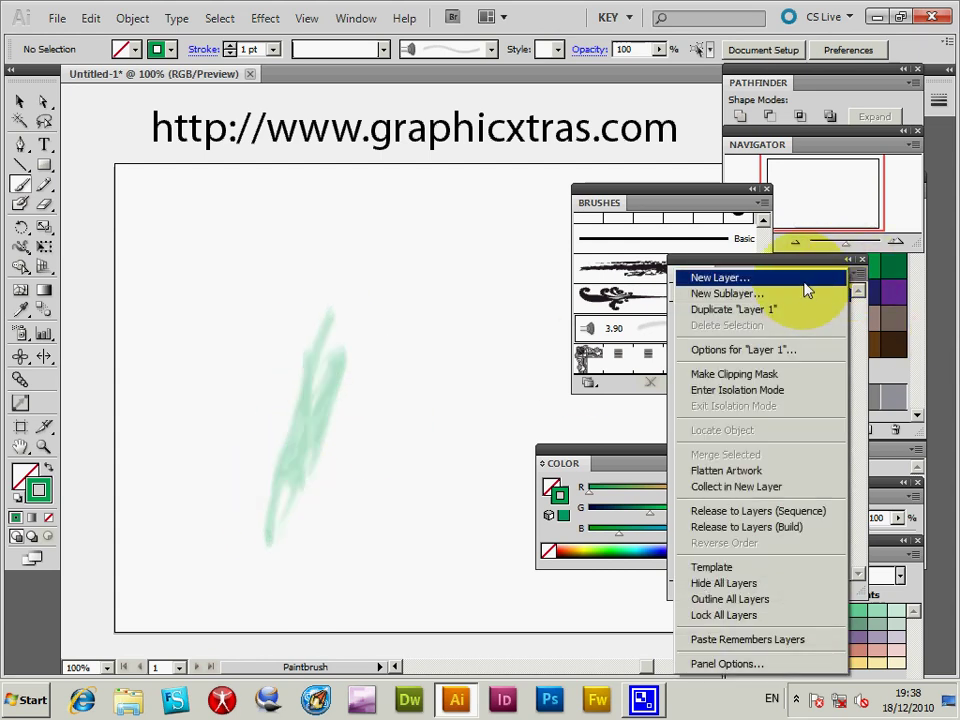
{"action": "left_click", "coordinate": [770, 278]}
{"action": "left_click", "coordinate": [606, 298]}
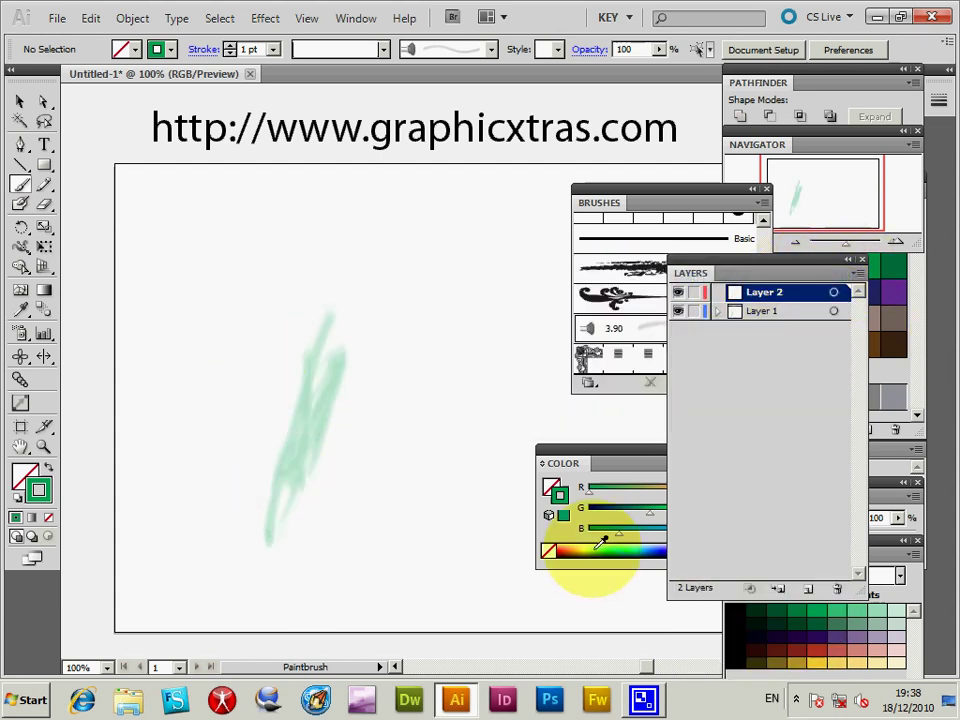
{"action": "left_click_drag", "start_coordinate": [624, 518], "coordinate": [611, 514]}
{"action": "mouse_move", "coordinate": [325, 335]}
{"action": "left_mouse_down"}
{"action": "mouse_move", "coordinate": [336, 381]}
{"action": "mouse_move", "coordinate": [285, 516]}
{"action": "mouse_move", "coordinate": [262, 510]}
{"action": "mouse_move", "coordinate": [369, 310]}
{"action": "left_mouse_up"}
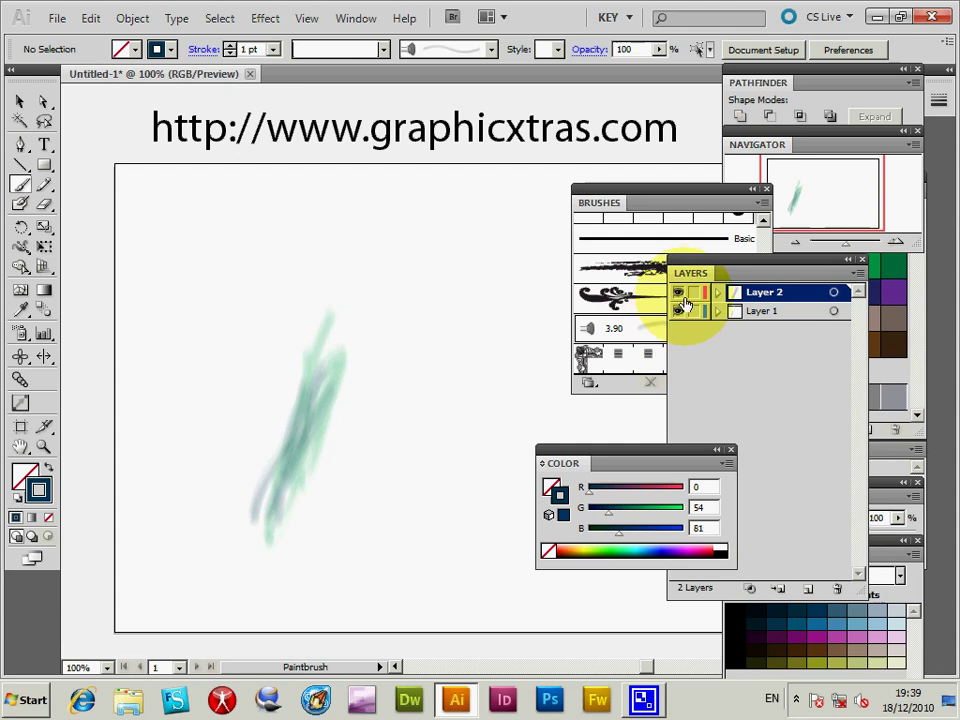
Toggle Layer 2's visibility off and on, then add another bristle stroke at the top
{"action": "left_click", "coordinate": [678, 292]}
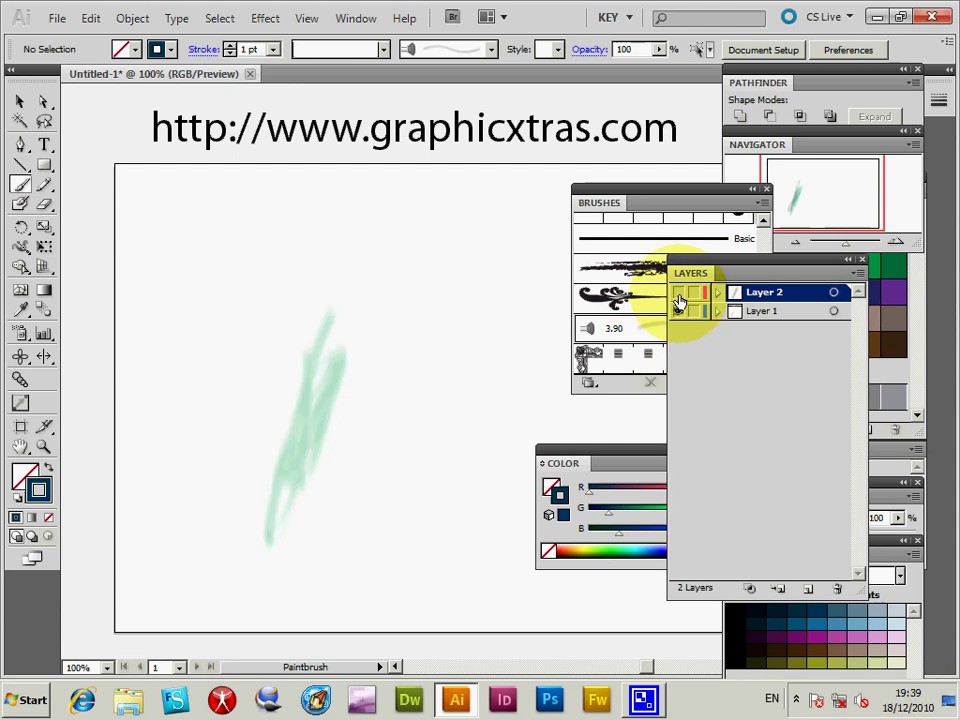
{"action": "left_click", "coordinate": [678, 292]}
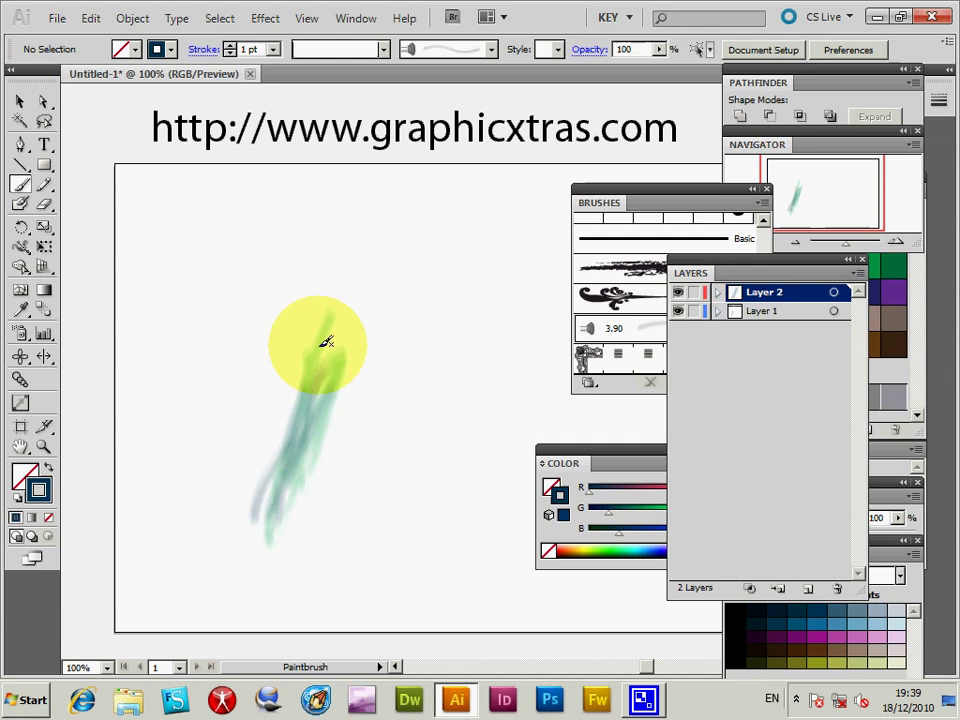
{"action": "left_click_drag", "start_coordinate": [326, 342], "coordinate": [330, 314]}
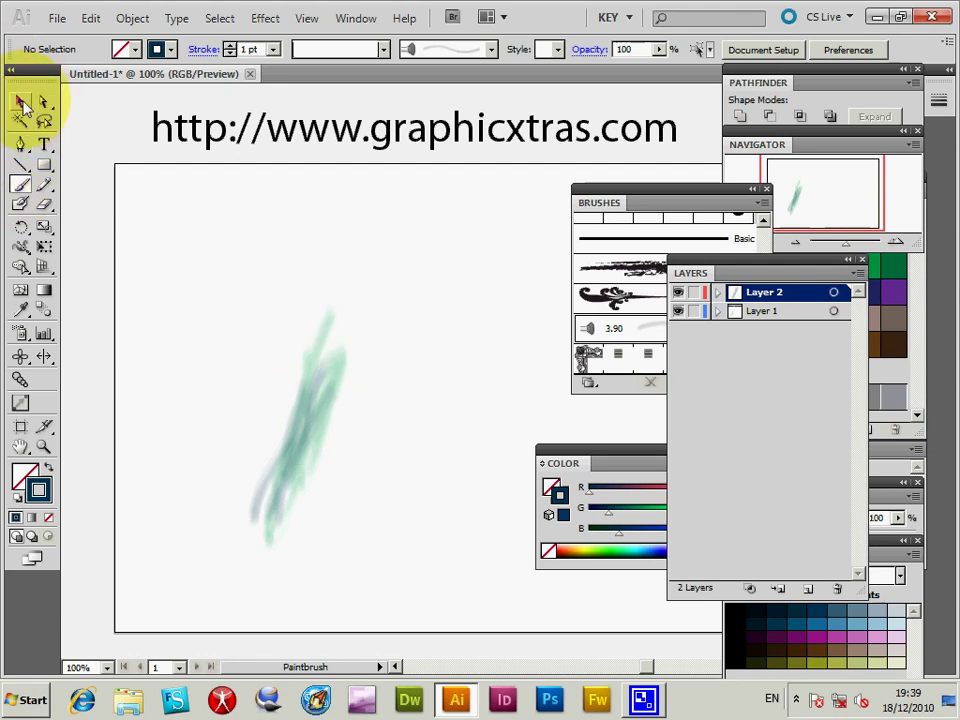
Select all strokes and delete them, then reselect the 3.90 bristle brush
{"action": "left_click", "coordinate": [20, 102]}
{"action": "key", "text": "ctrl+a"}
{"action": "key", "text": "Delete"}
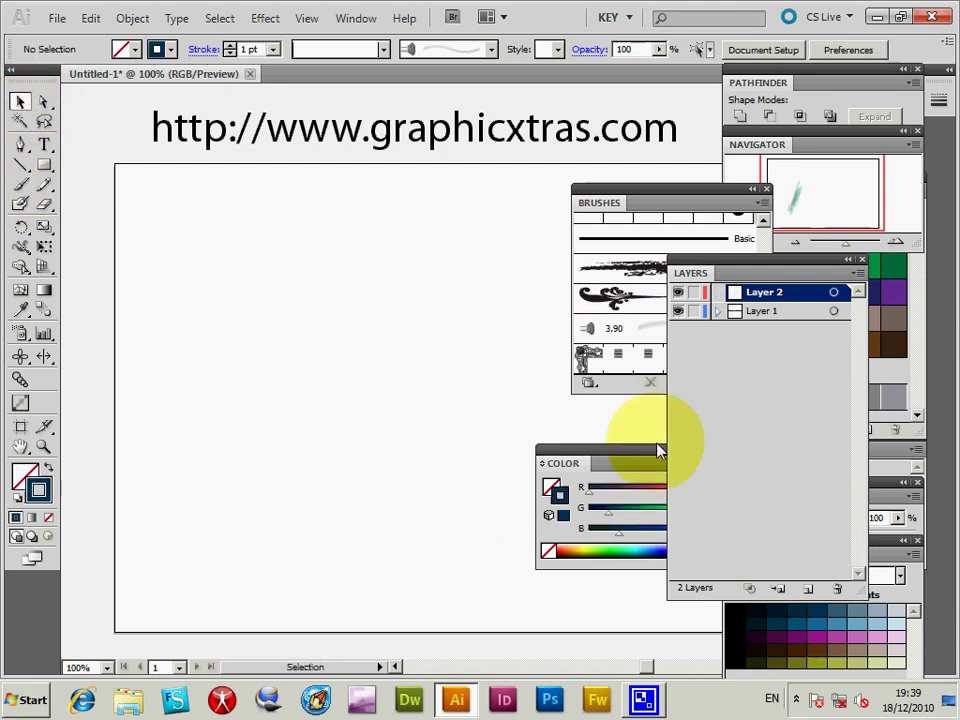
{"action": "left_click", "coordinate": [616, 336]}
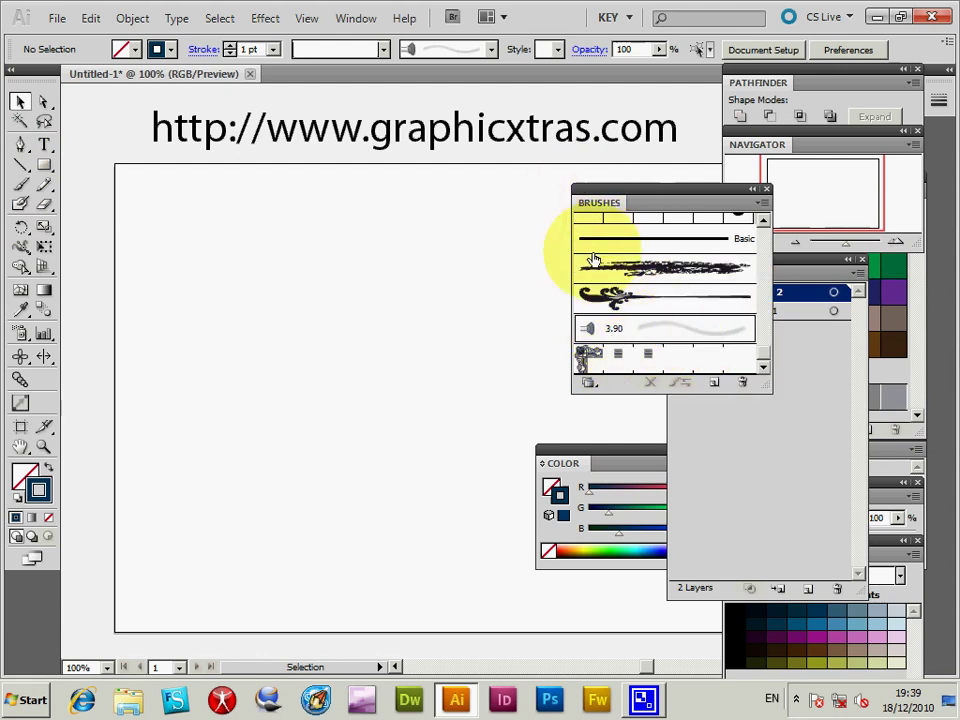
Set the 3.90 bristle brush's Size to 6.8 mm, Density 91 and Thickness 61
{"action": "double_click", "coordinate": [621, 337]}
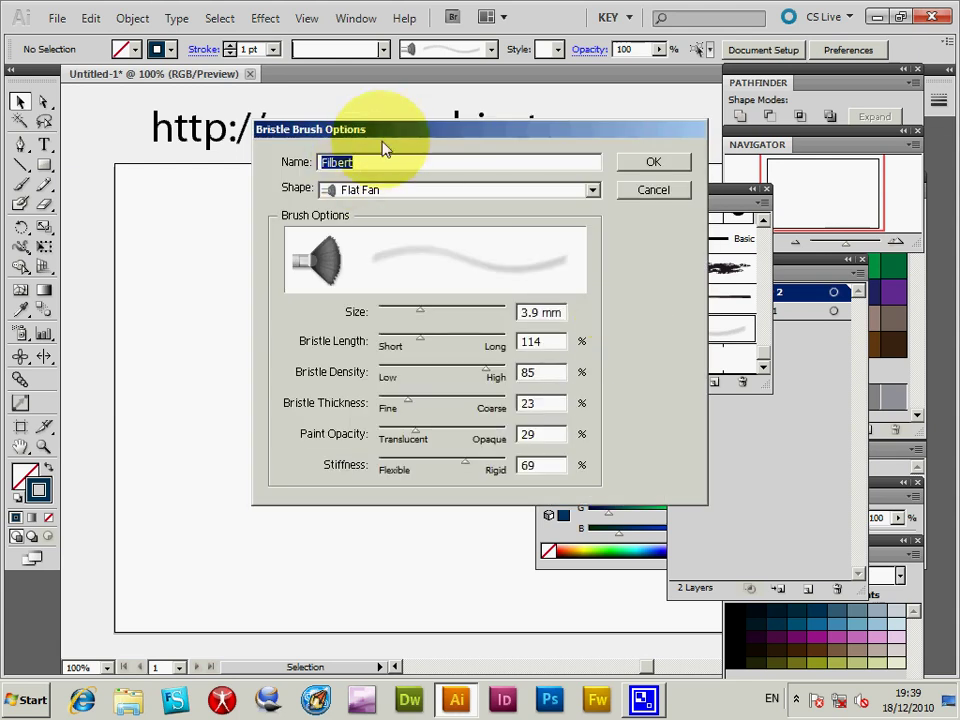
{"action": "left_click_drag", "start_coordinate": [383, 134], "coordinate": [521, 142]}
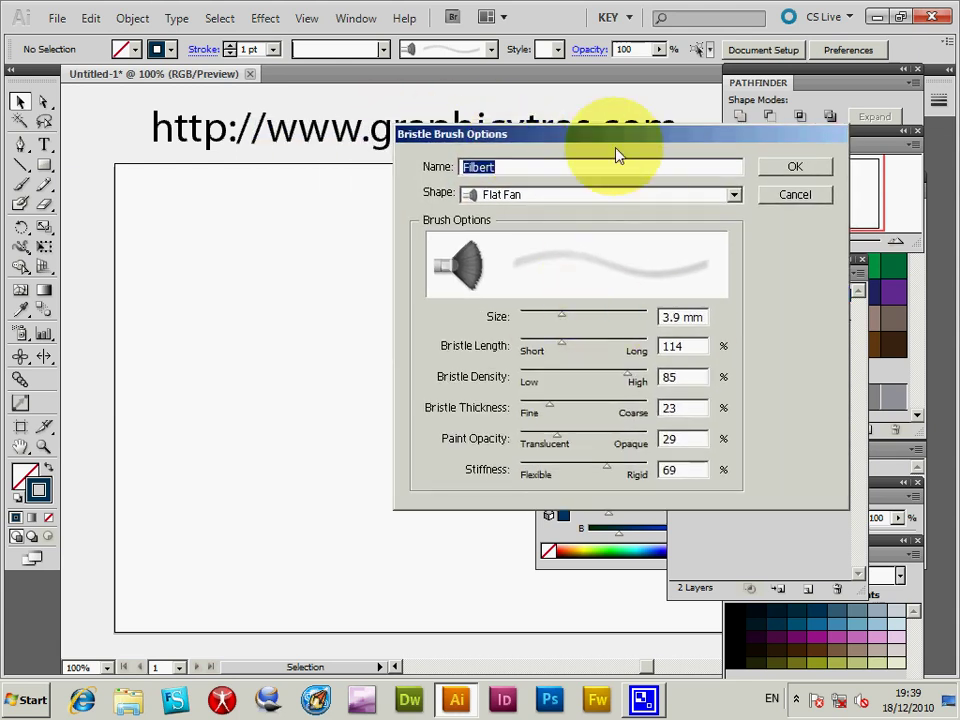
{"action": "mouse_move", "coordinate": [570, 322]}
{"action": "left_mouse_down"}
{"action": "mouse_move", "coordinate": [602, 320]}
{"action": "mouse_move", "coordinate": [601, 347]}
{"action": "left_mouse_up"}
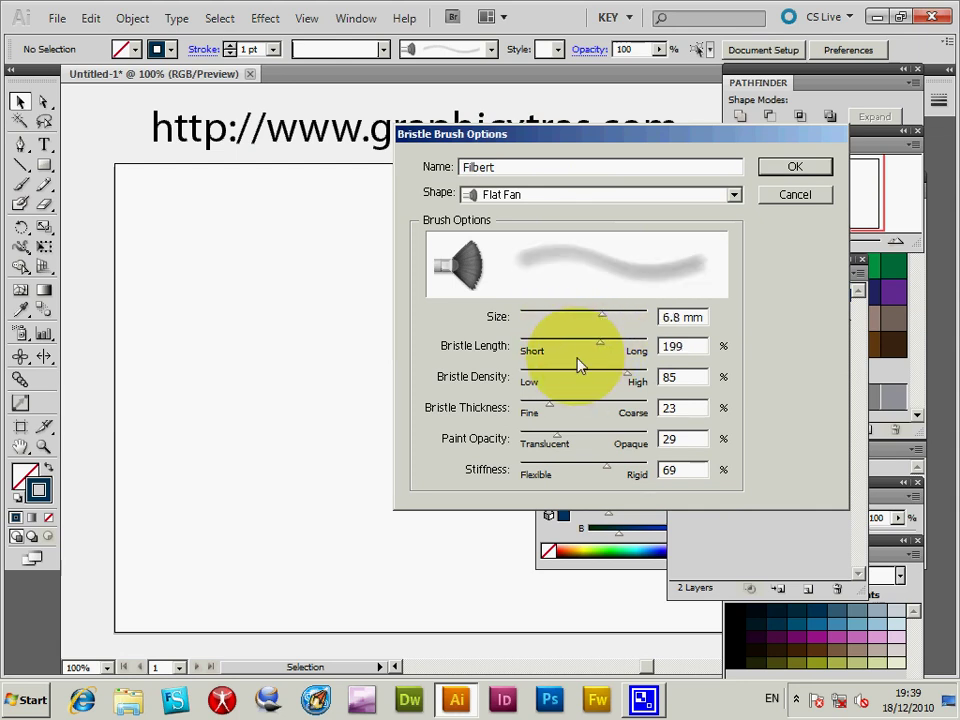
{"action": "left_click", "coordinate": [573, 374]}
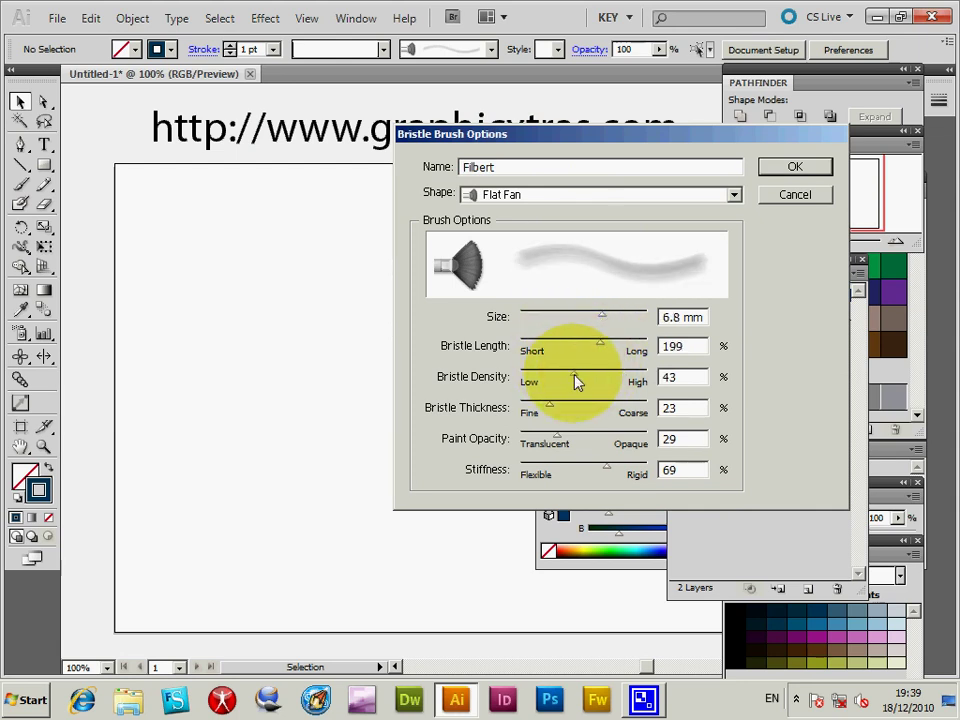
{"action": "left_click_drag", "start_coordinate": [574, 376], "coordinate": [638, 377]}
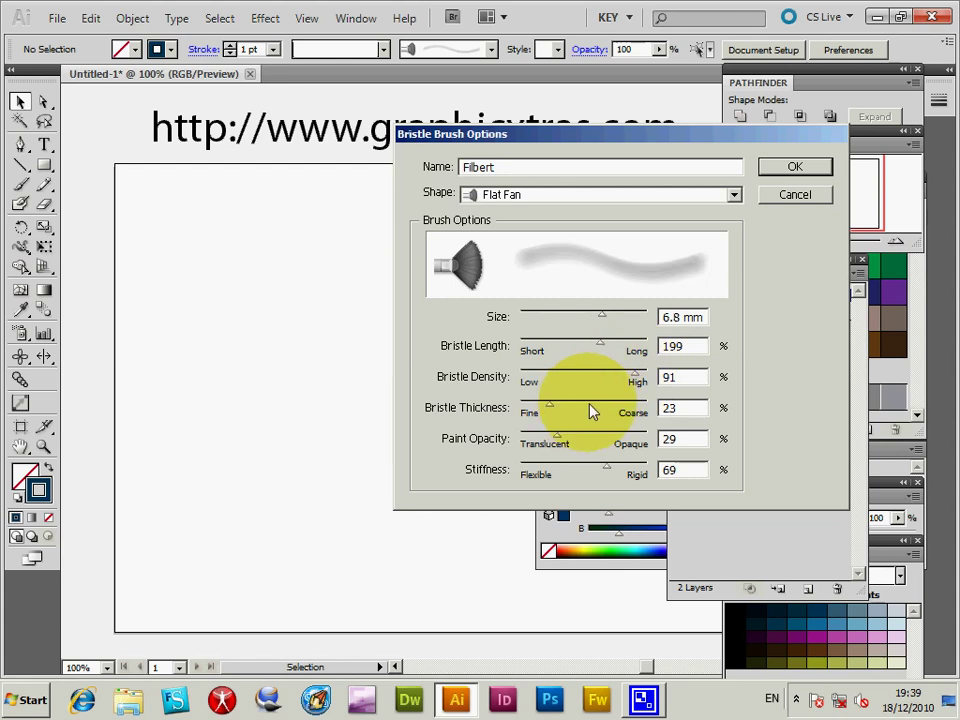
{"action": "left_click", "coordinate": [595, 405]}
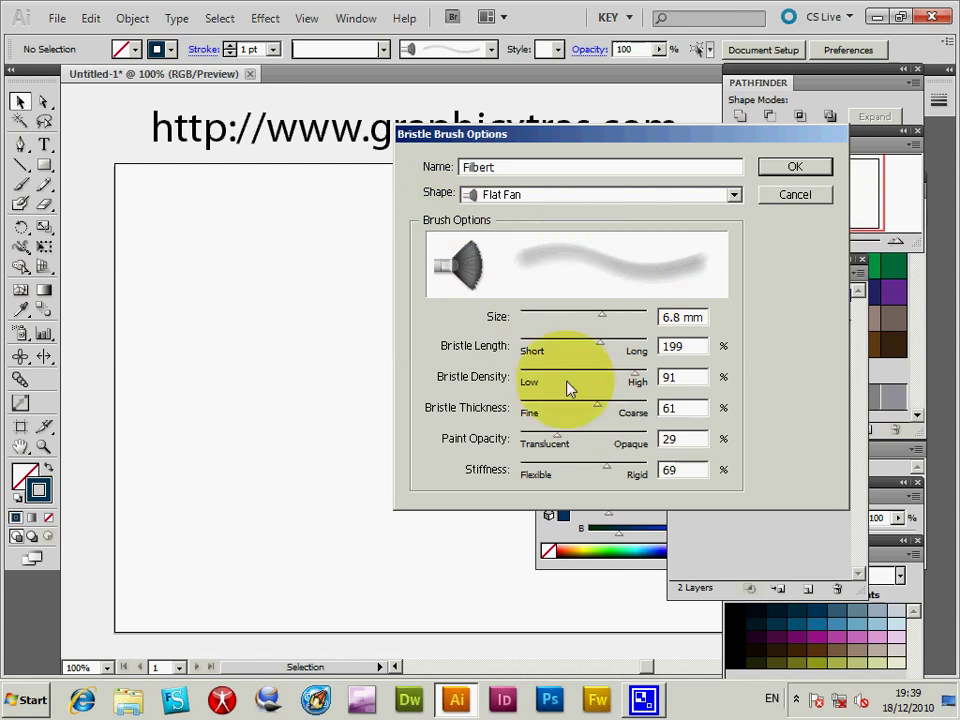
Choose Round Blunt as the brush tip shape
{"action": "left_click", "coordinate": [574, 196]}
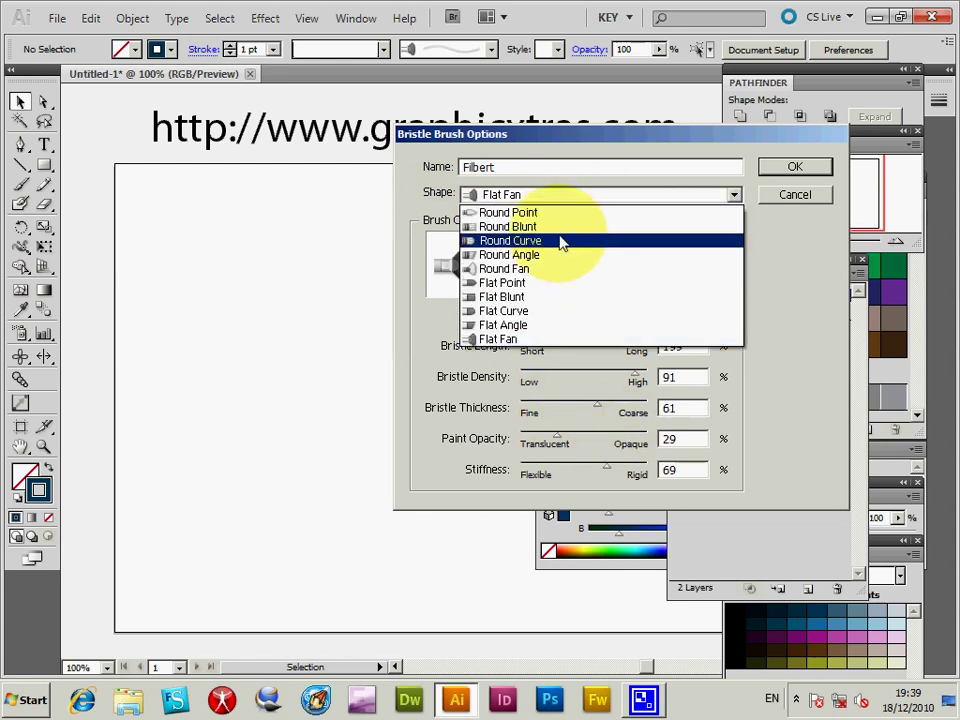
{"action": "left_click", "coordinate": [562, 226]}
{"action": "left_click", "coordinate": [622, 195]}
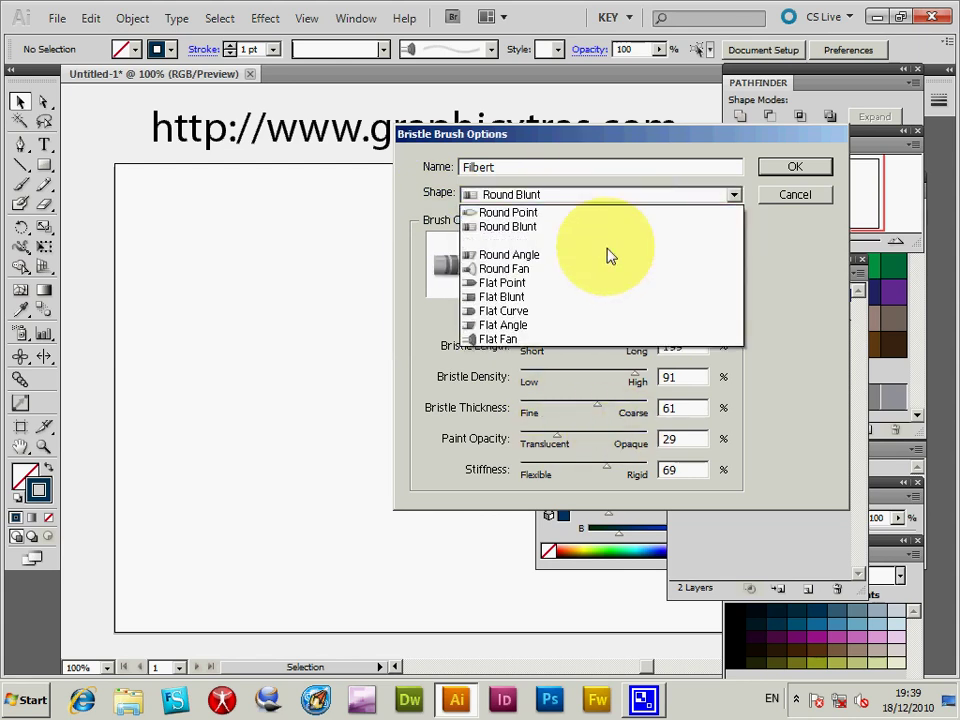
{"action": "left_click", "coordinate": [602, 285]}
Accept the brush settings and paint a long diagonal stroke down the artboard
{"action": "left_click", "coordinate": [793, 166]}
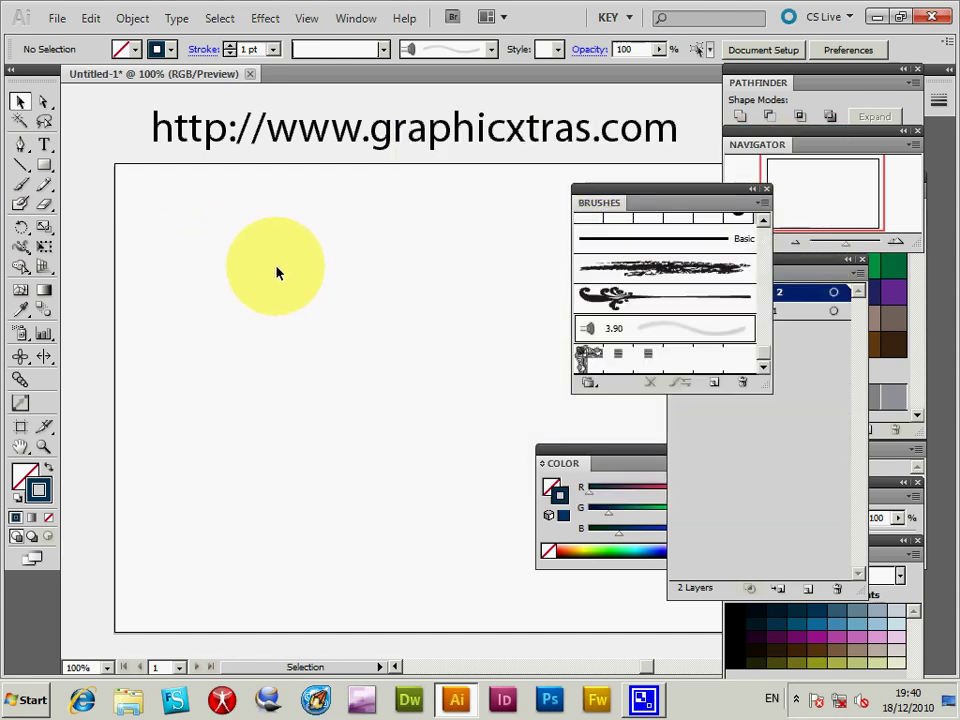
{"action": "left_click", "coordinate": [21, 184]}
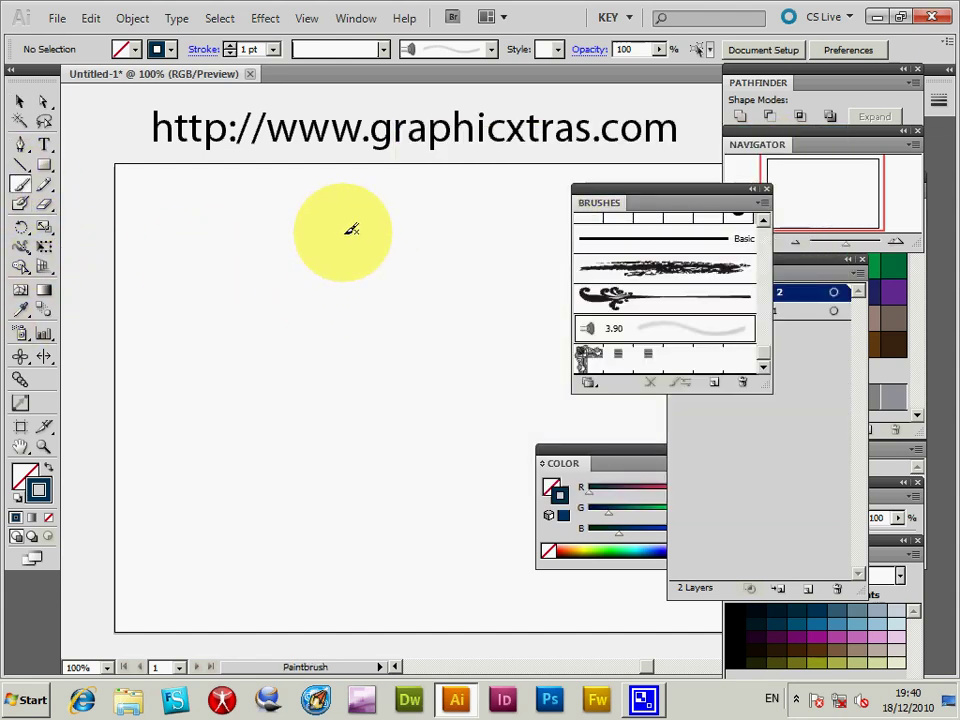
{"action": "left_click_drag", "start_coordinate": [340, 238], "coordinate": [244, 611]}
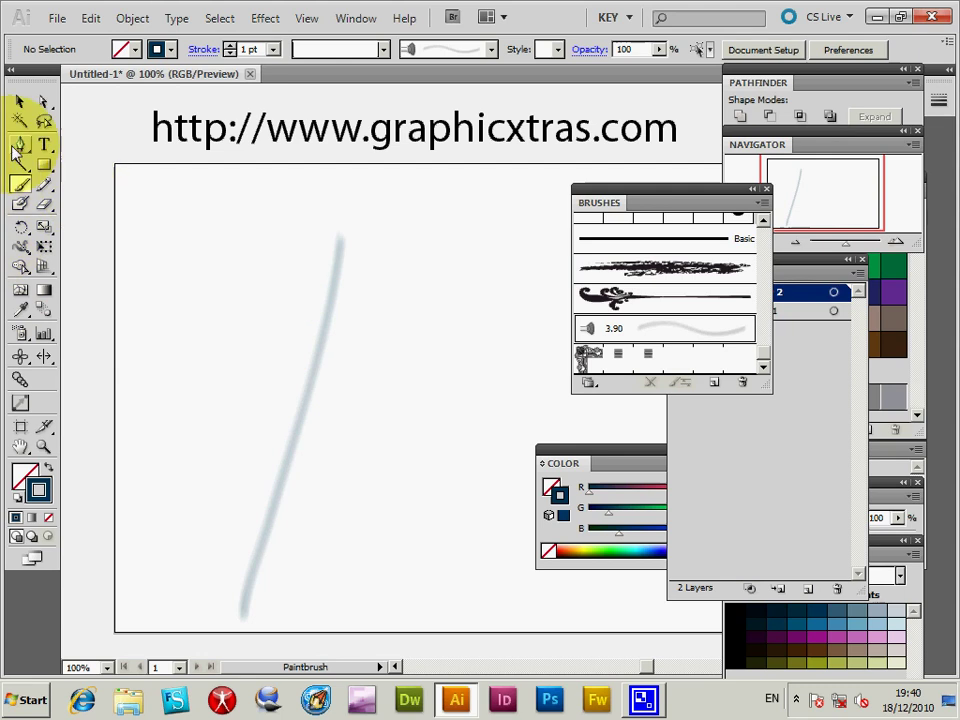
Select the new stroke and reopen its Filbert bristle brush options for live preview
{"action": "left_click", "coordinate": [20, 101]}
{"action": "left_click", "coordinate": [319, 347]}
{"action": "left_click", "coordinate": [319, 350]}
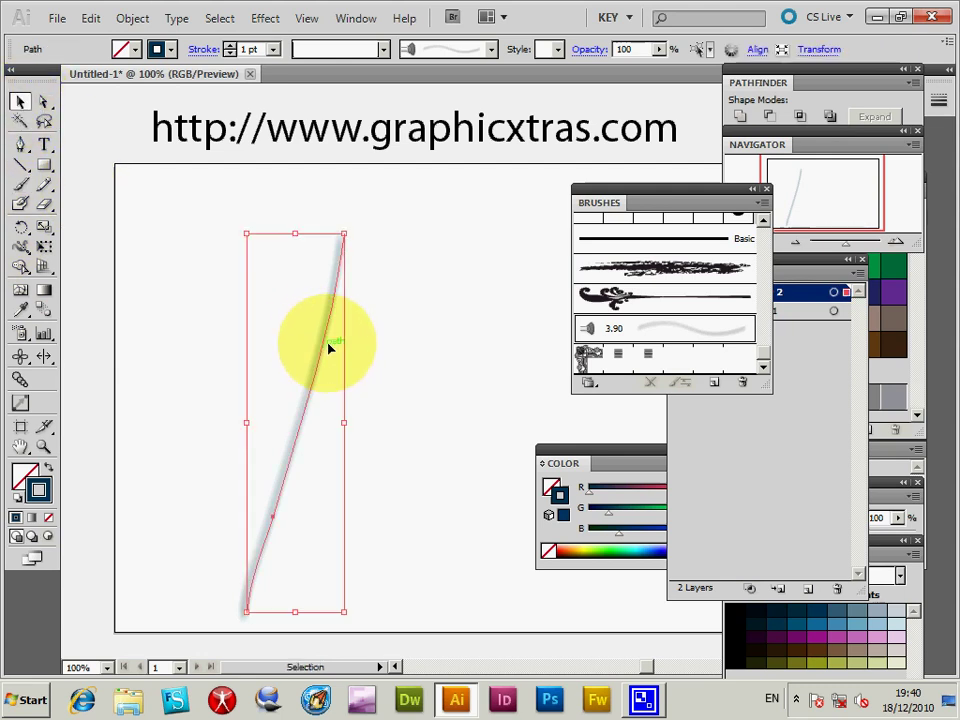
{"action": "double_click", "coordinate": [643, 331]}
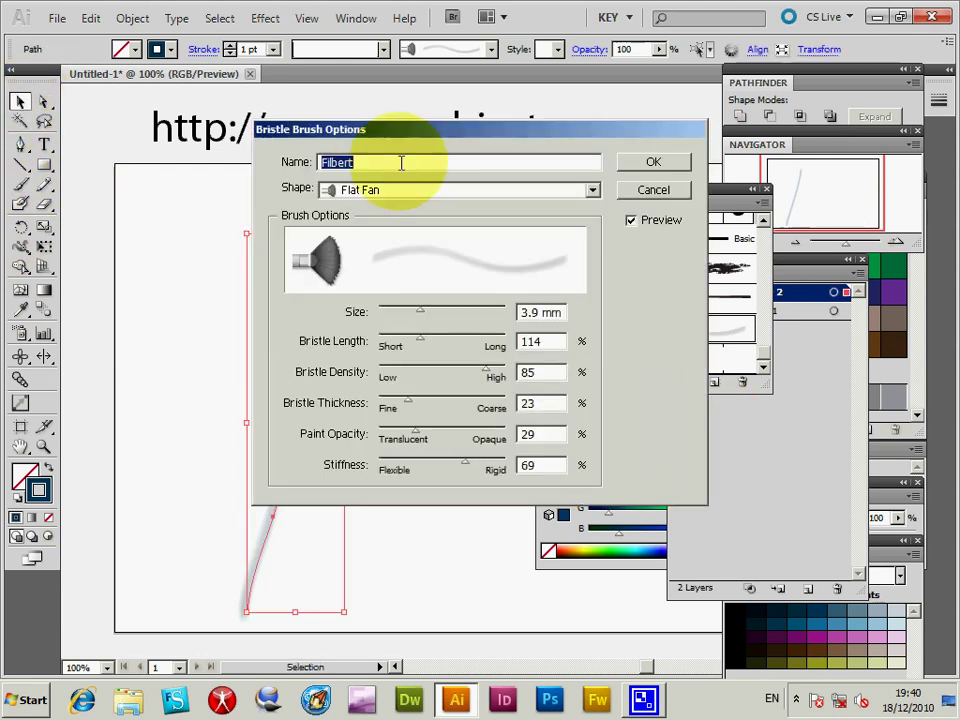
Preview Size 7.9 mm, Thickness 88, Paint Opacity 89 and Bristle Length 219 on the stroke
{"action": "mouse_move", "coordinate": [392, 137]}
{"action": "left_mouse_down"}
{"action": "mouse_move", "coordinate": [586, 163]}
{"action": "mouse_move", "coordinate": [571, 164]}
{"action": "left_mouse_up"}
{"action": "left_click_drag", "start_coordinate": [608, 340], "coordinate": [658, 339]}
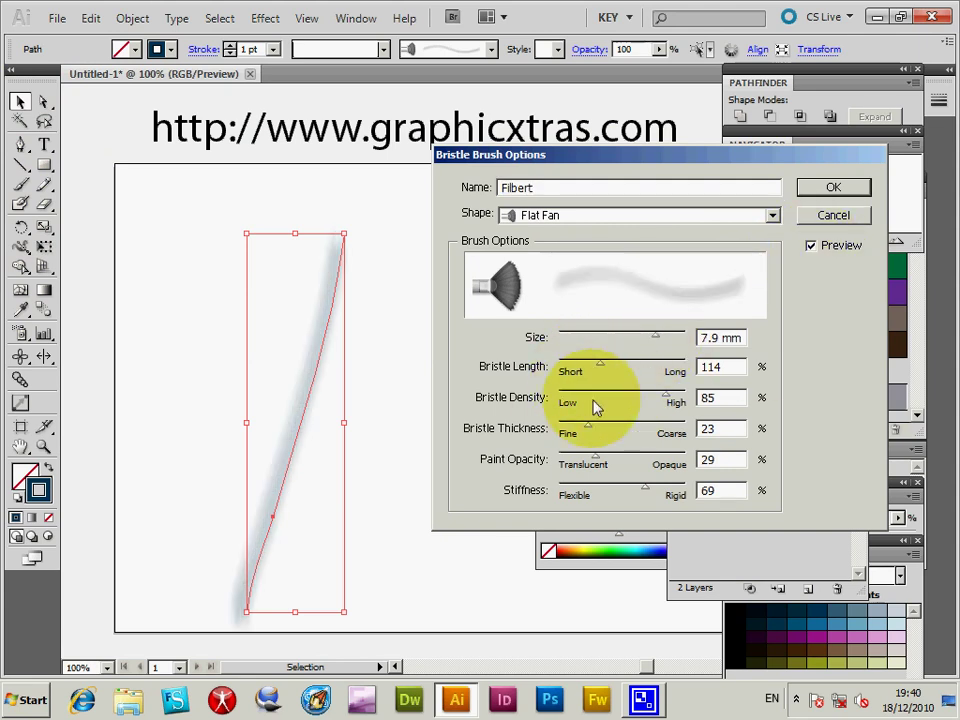
{"action": "left_click_drag", "start_coordinate": [592, 427], "coordinate": [667, 429]}
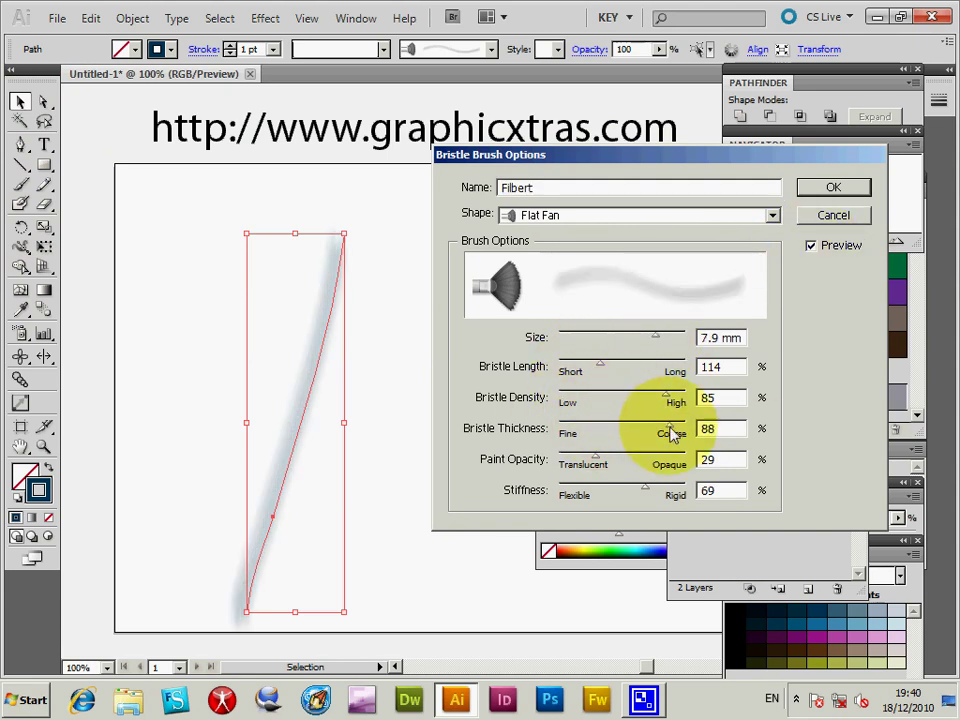
{"action": "left_click_drag", "start_coordinate": [596, 457], "coordinate": [670, 459]}
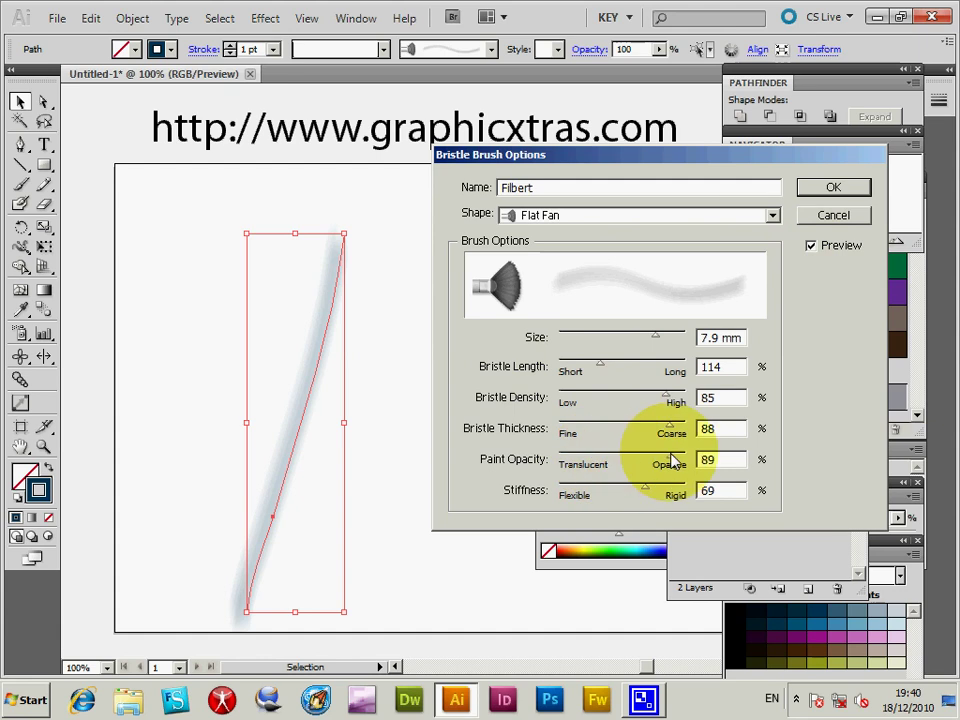
{"action": "left_click_drag", "start_coordinate": [601, 366], "coordinate": [651, 370]}
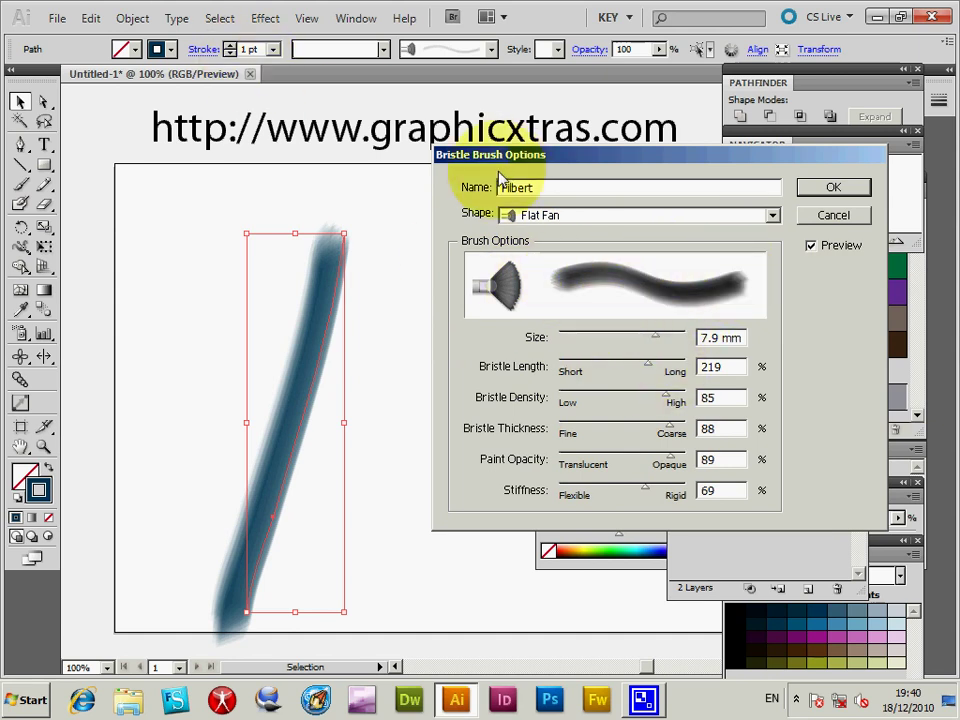
Preview the Round Point and Round Blunt tip shapes, then cancel all changes
{"action": "left_click", "coordinate": [558, 218]}
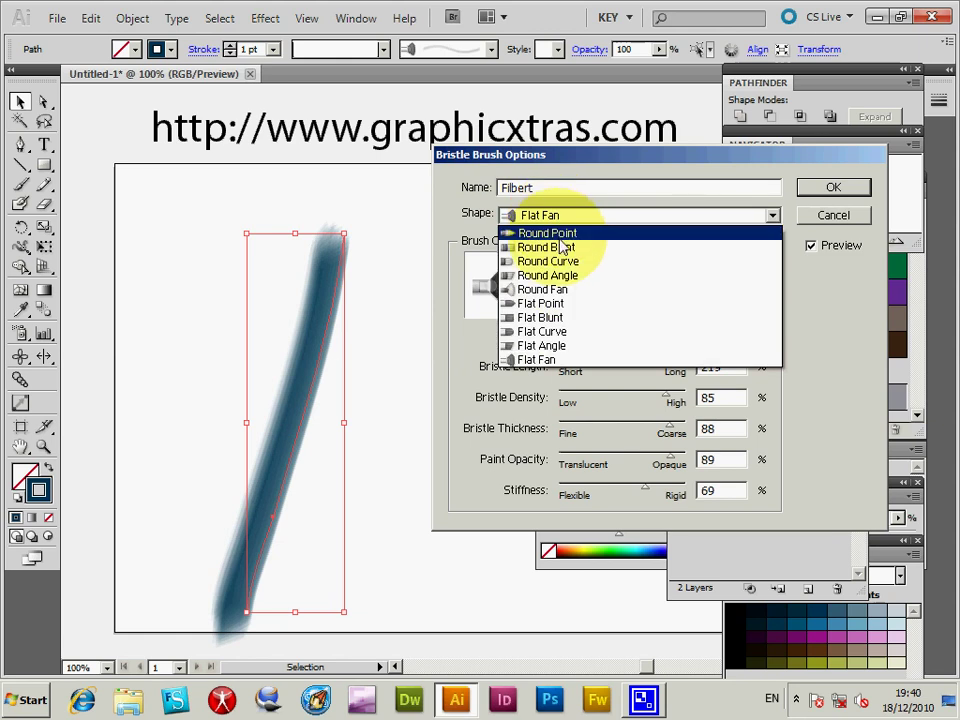
{"action": "left_click", "coordinate": [548, 233]}
{"action": "left_click", "coordinate": [555, 215]}
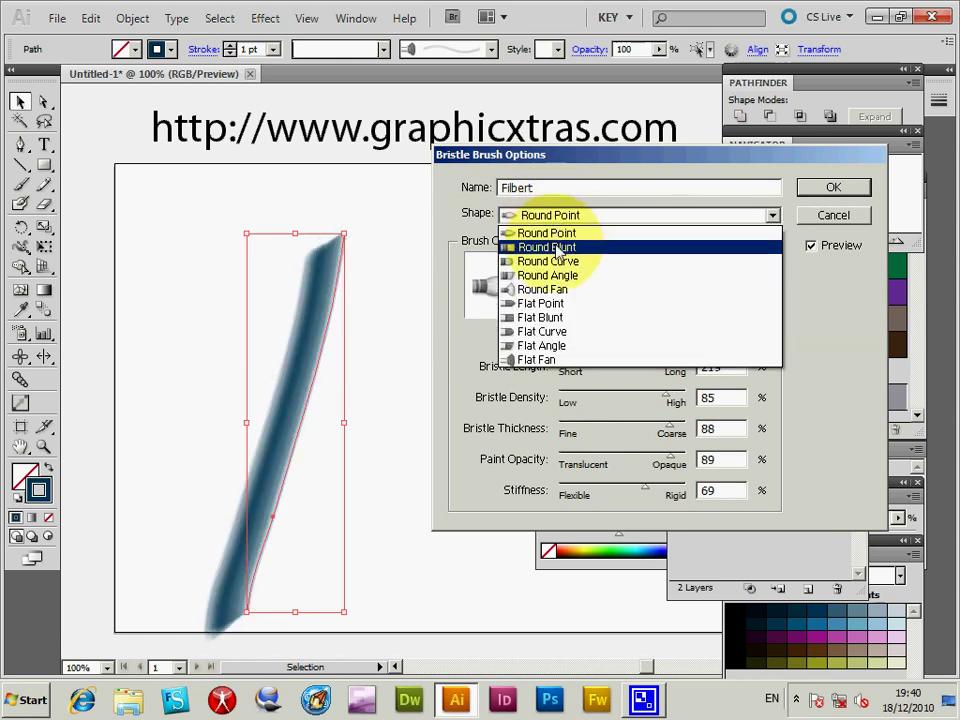
{"action": "left_click", "coordinate": [553, 244]}
{"action": "left_click", "coordinate": [568, 216]}
{"action": "left_click", "coordinate": [600, 246]}
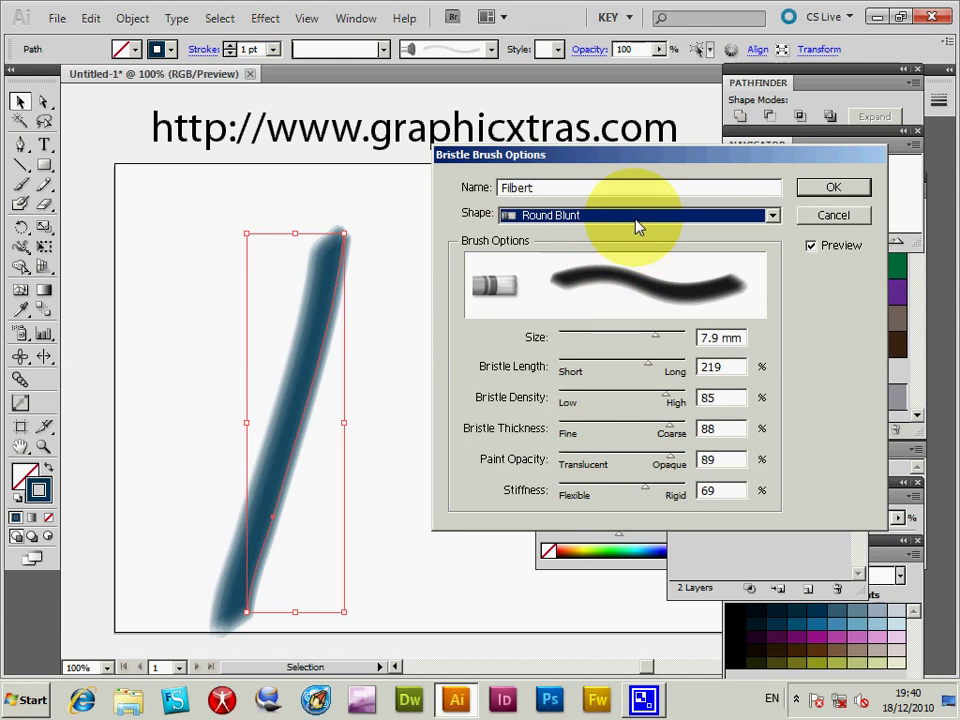
{"action": "left_click", "coordinate": [834, 216]}
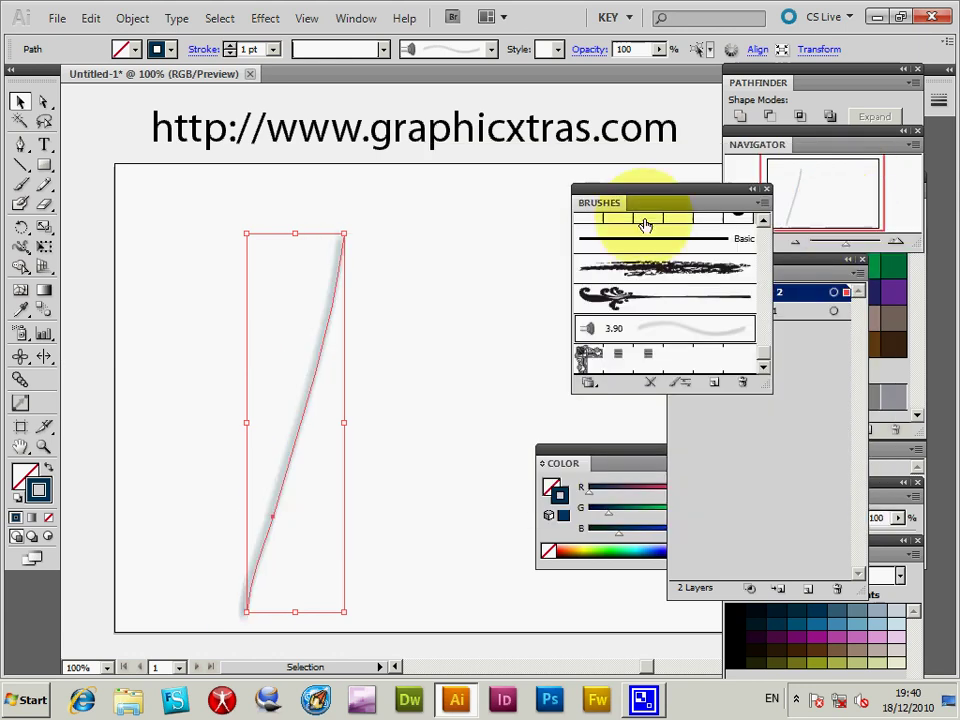
Open the Bristle Brush Library from the Brushes panel menu and enlarge its panel
{"action": "left_click", "coordinate": [762, 208]}
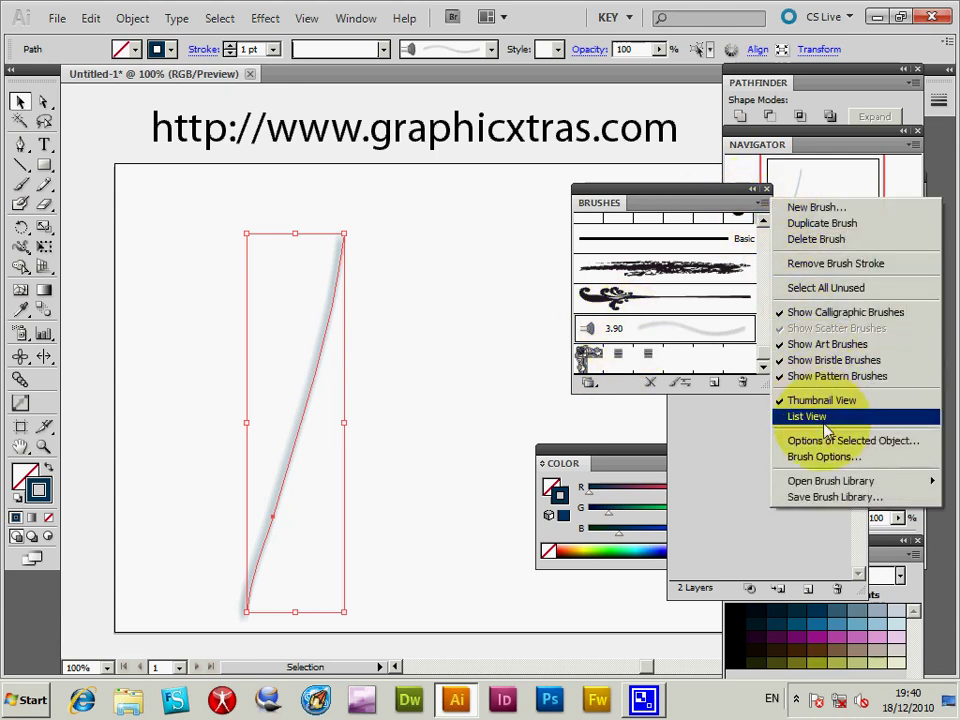
{"action": "mouse_move", "coordinate": [843, 488]}
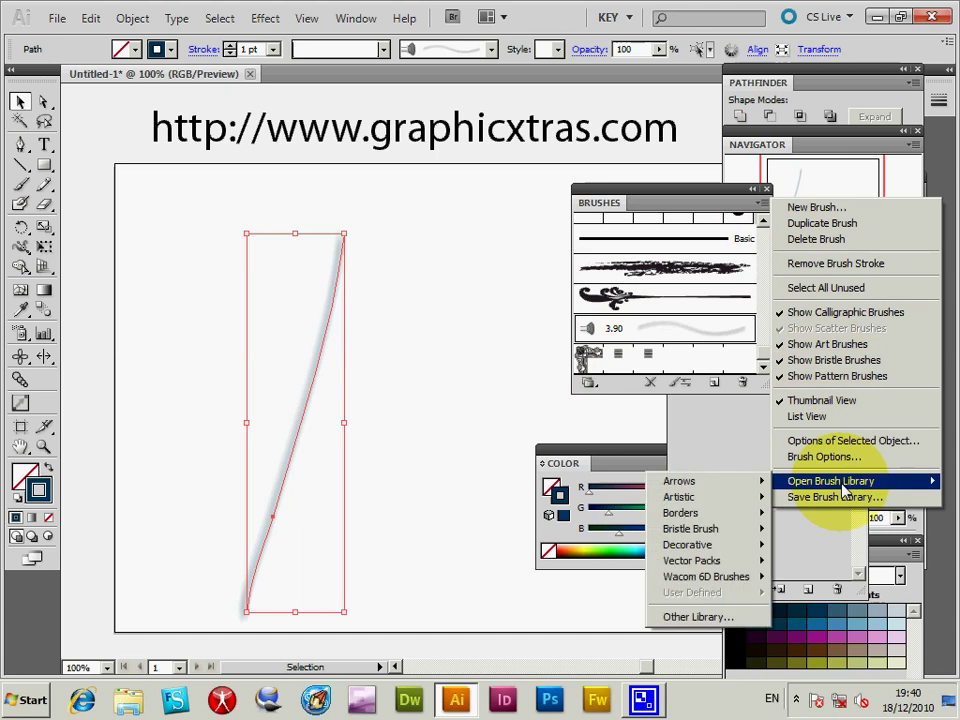
{"action": "mouse_move", "coordinate": [708, 530]}
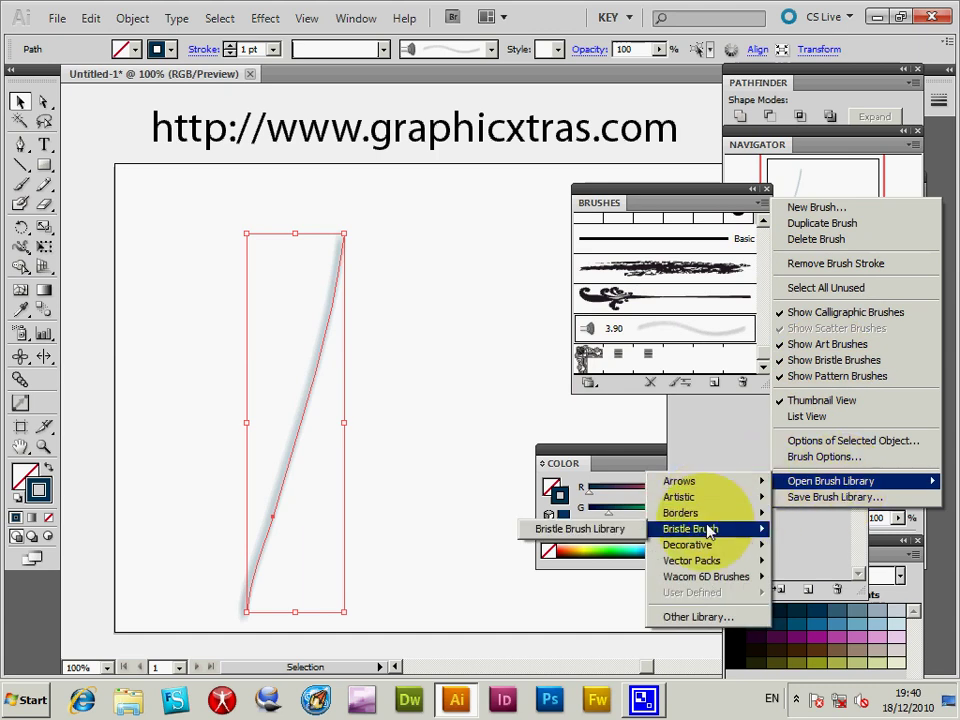
{"action": "left_click", "coordinate": [560, 538]}
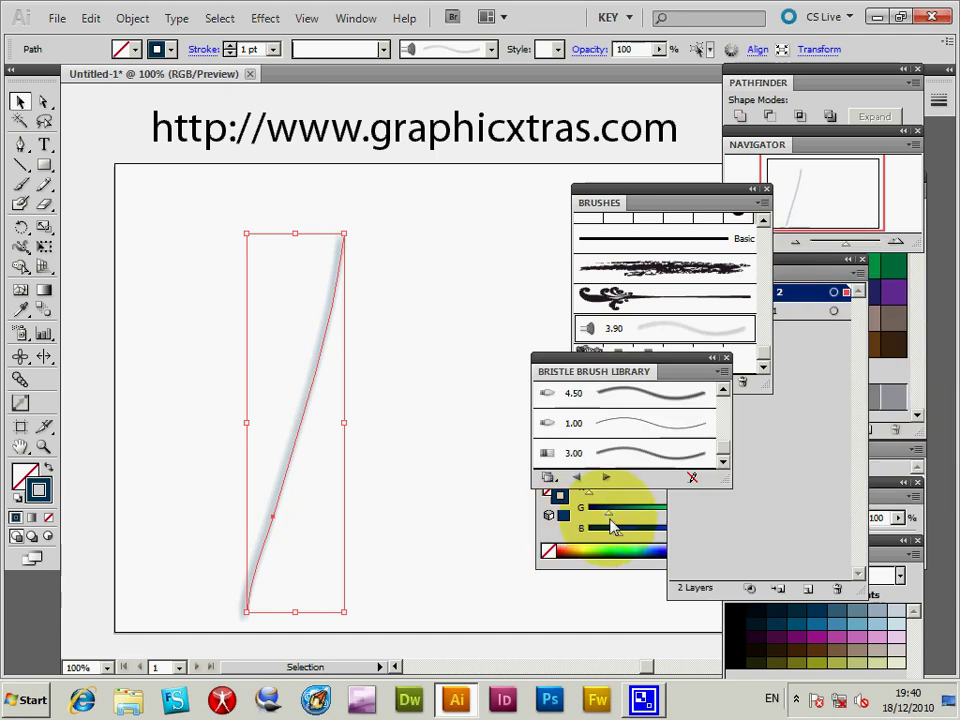
{"action": "left_click_drag", "start_coordinate": [722, 484], "coordinate": [750, 553]}
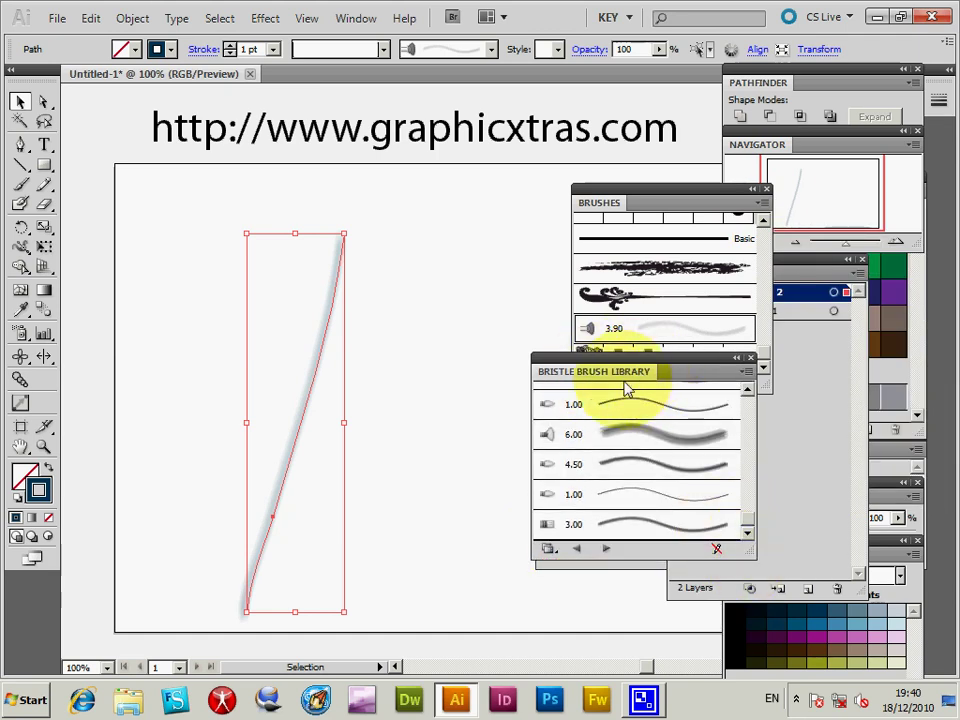
{"action": "mouse_move", "coordinate": [745, 520]}
{"action": "left_mouse_down"}
{"action": "mouse_move", "coordinate": [756, 439]}
{"action": "mouse_move", "coordinate": [681, 407]}
{"action": "left_mouse_up"}
Try the 2.00, 3.00 and 2.00 library brushes on the path, ending with 6.00
{"action": "left_click", "coordinate": [634, 426]}
{"action": "left_click", "coordinate": [628, 456]}
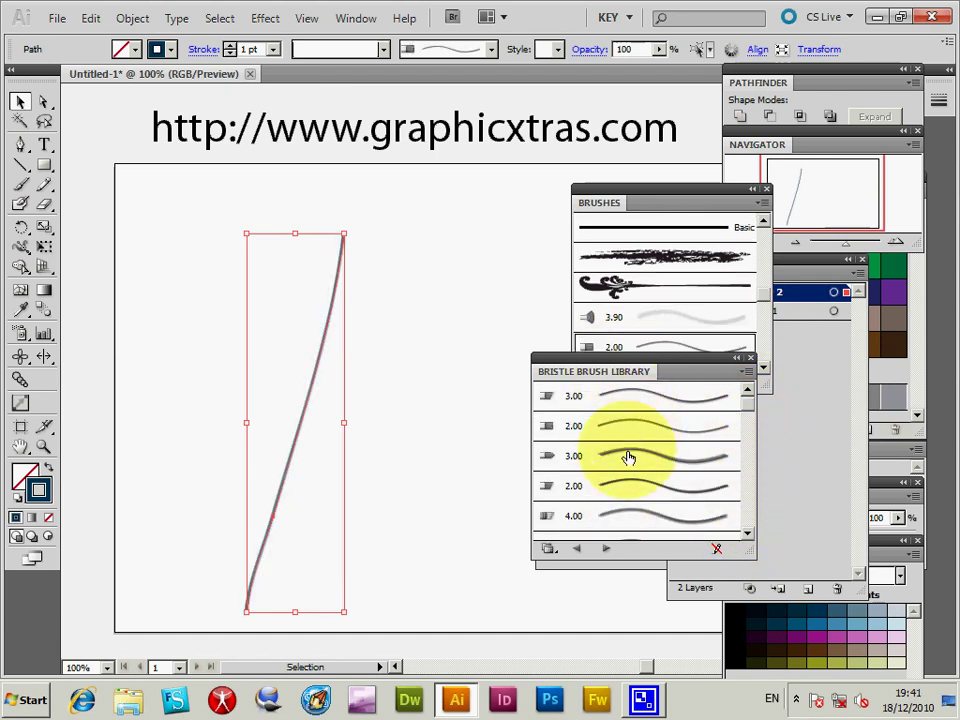
{"action": "left_click", "coordinate": [621, 486]}
{"action": "scroll", "coordinate": [654, 285], "scroll_direction": "down", "scroll_amount": 1}
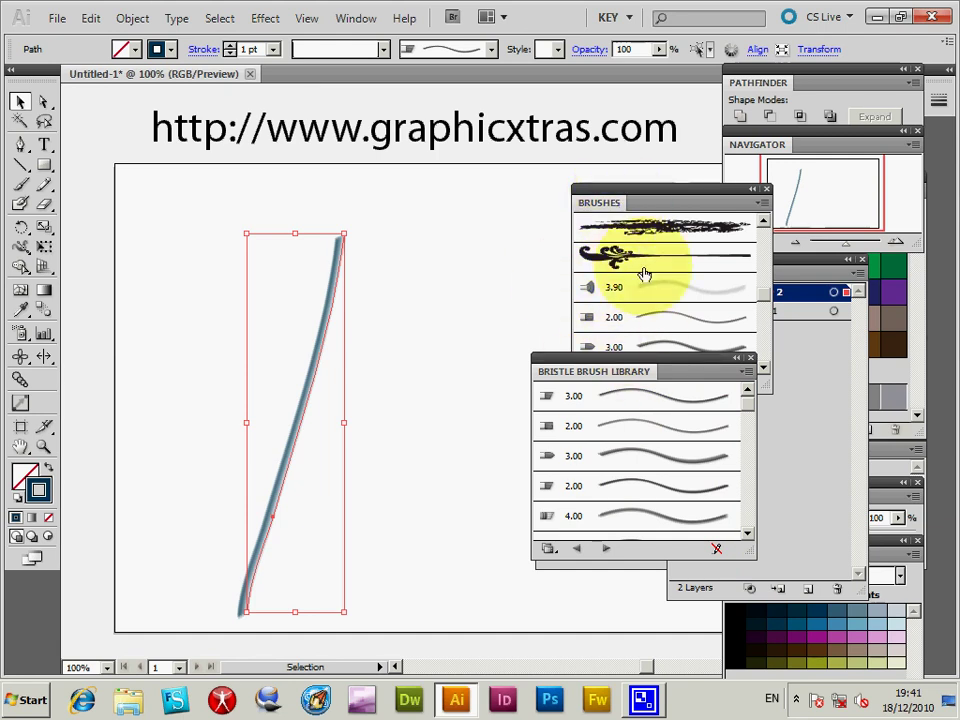
{"action": "left_click_drag", "start_coordinate": [746, 401], "coordinate": [750, 487]}
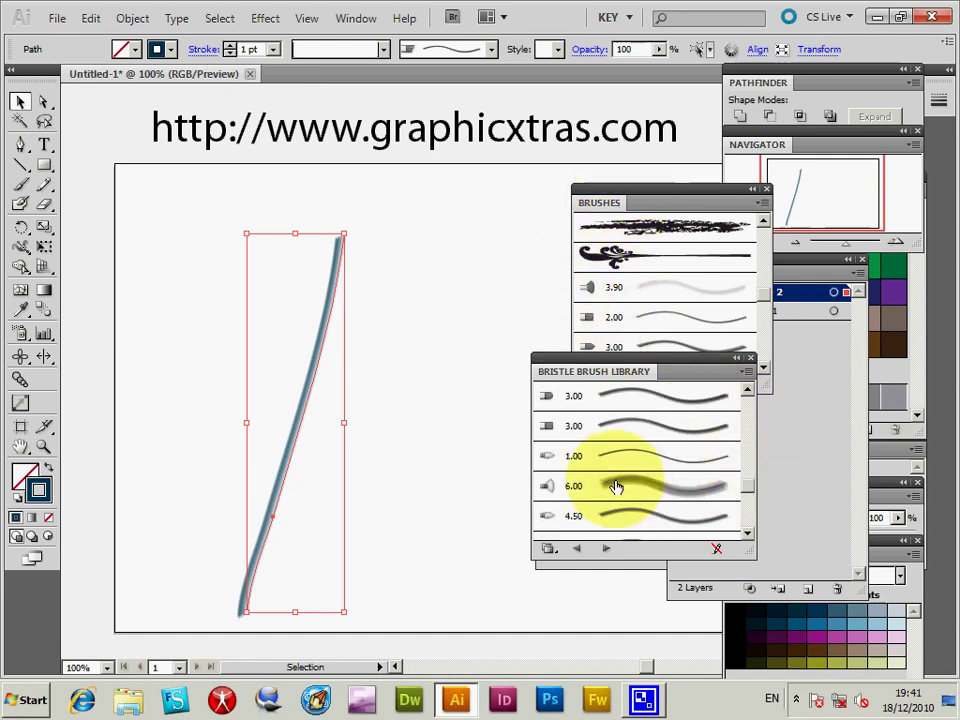
{"action": "left_click", "coordinate": [650, 490]}
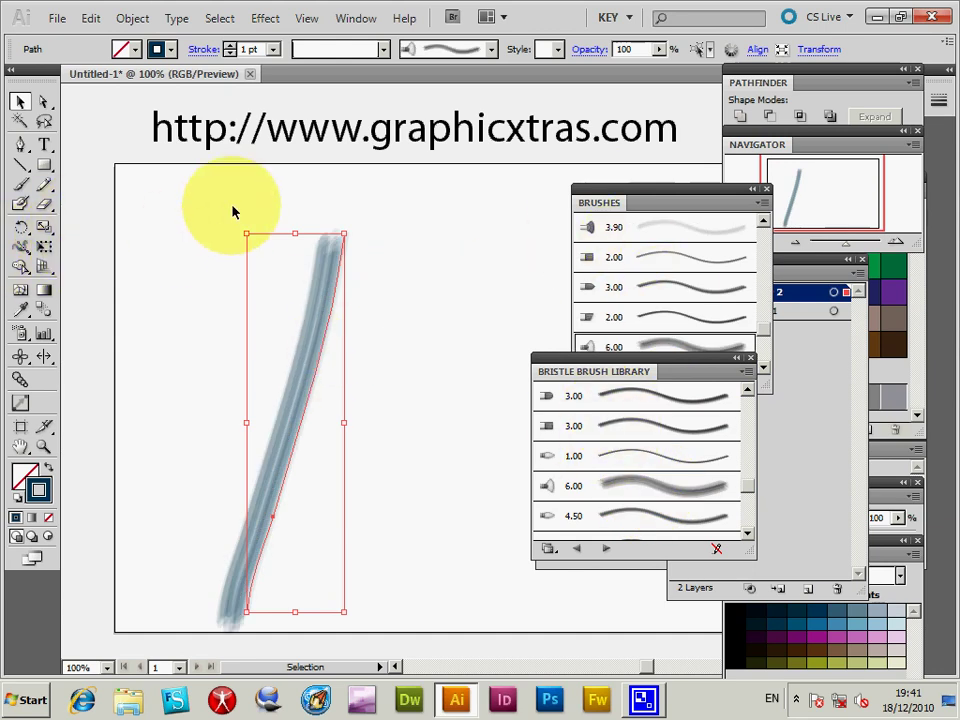
Nudge the stroke right and up, then paint dense teal 6.00 bristle strokes over it
{"action": "left_click_drag", "start_coordinate": [318, 312], "coordinate": [348, 291]}
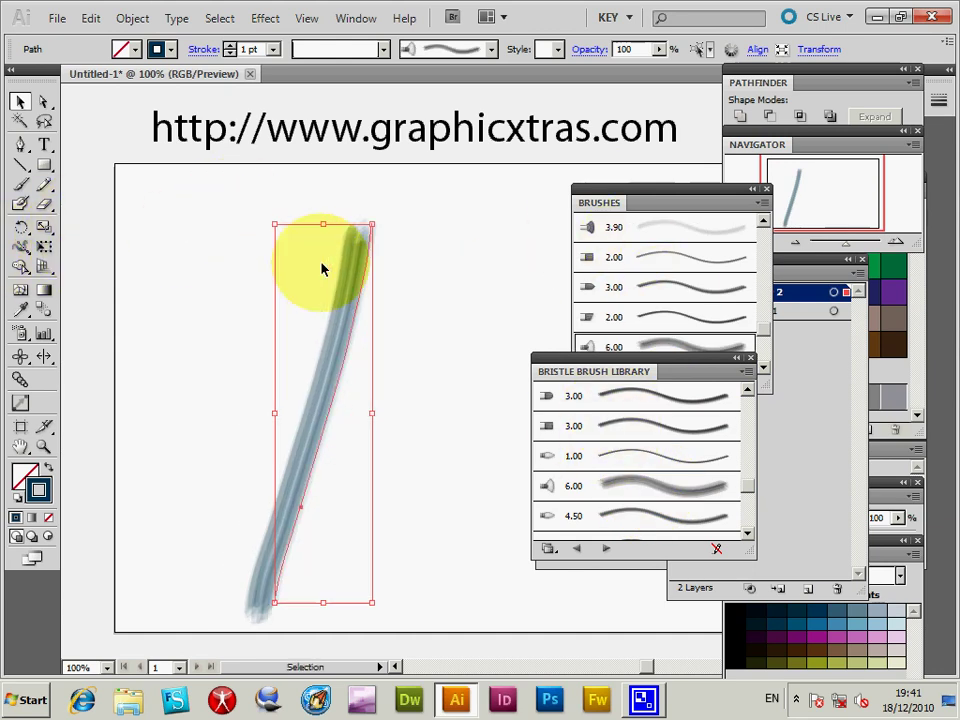
{"action": "left_click", "coordinate": [21, 186]}
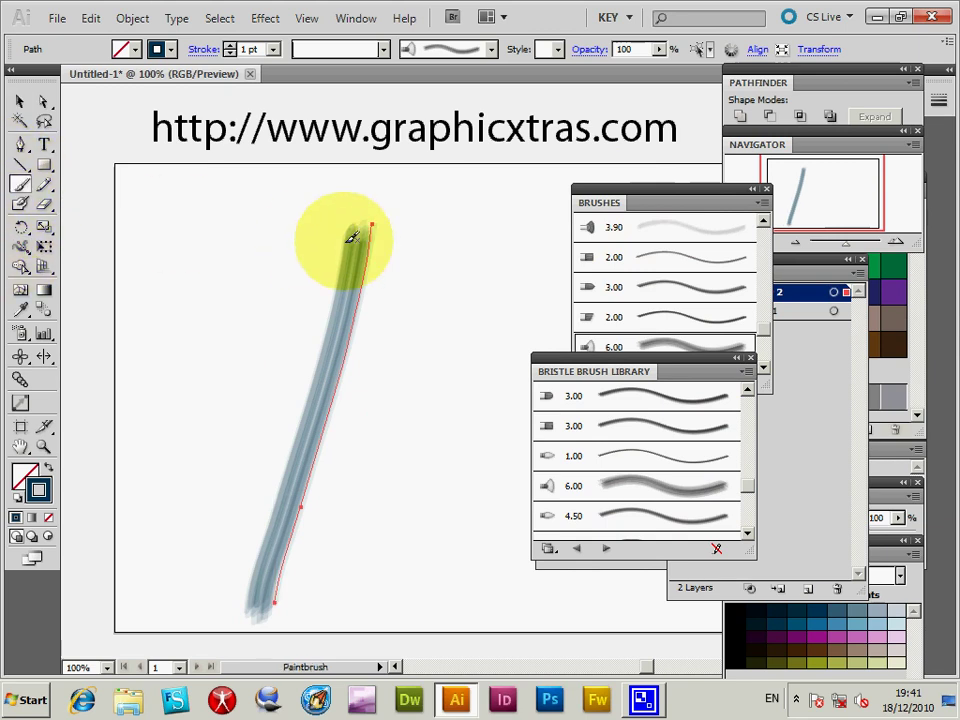
{"action": "mouse_move", "coordinate": [336, 279]}
{"action": "left_mouse_down"}
{"action": "mouse_move", "coordinate": [270, 512]}
{"action": "mouse_move", "coordinate": [265, 564]}
{"action": "mouse_move", "coordinate": [288, 474]}
{"action": "mouse_move", "coordinate": [335, 394]}
{"action": "mouse_move", "coordinate": [288, 539]}
{"action": "mouse_move", "coordinate": [281, 517]}
{"action": "mouse_move", "coordinate": [287, 542]}
{"action": "mouse_move", "coordinate": [380, 277]}
{"action": "mouse_move", "coordinate": [366, 262]}
{"action": "mouse_move", "coordinate": [278, 601]}
{"action": "mouse_move", "coordinate": [301, 479]}
{"action": "mouse_move", "coordinate": [364, 302]}
{"action": "mouse_move", "coordinate": [358, 283]}
{"action": "mouse_move", "coordinate": [297, 549]}
{"action": "mouse_move", "coordinate": [360, 406]}
{"action": "mouse_move", "coordinate": [352, 271]}
{"action": "mouse_move", "coordinate": [277, 533]}
{"action": "mouse_move", "coordinate": [365, 364]}
{"action": "mouse_move", "coordinate": [356, 293]}
{"action": "mouse_move", "coordinate": [294, 564]}
{"action": "mouse_move", "coordinate": [363, 412]}
{"action": "mouse_move", "coordinate": [364, 302]}
{"action": "mouse_move", "coordinate": [296, 520]}
{"action": "left_mouse_up"}
{"action": "left_click", "coordinate": [17, 104]}
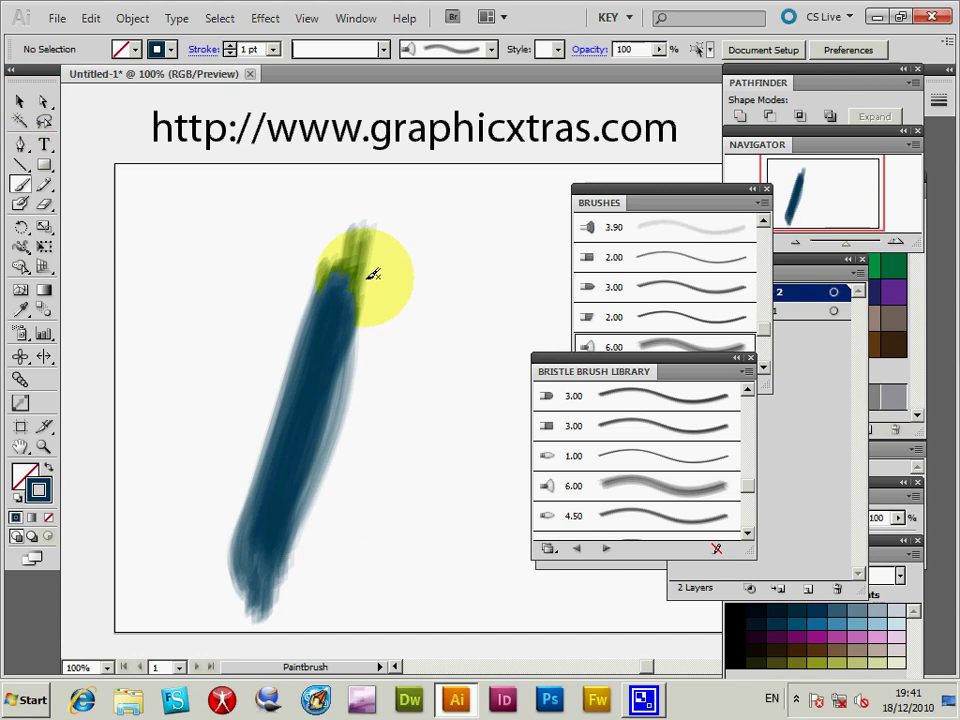
Select all the painted strokes and delete them
{"action": "left_click", "coordinate": [22, 103]}
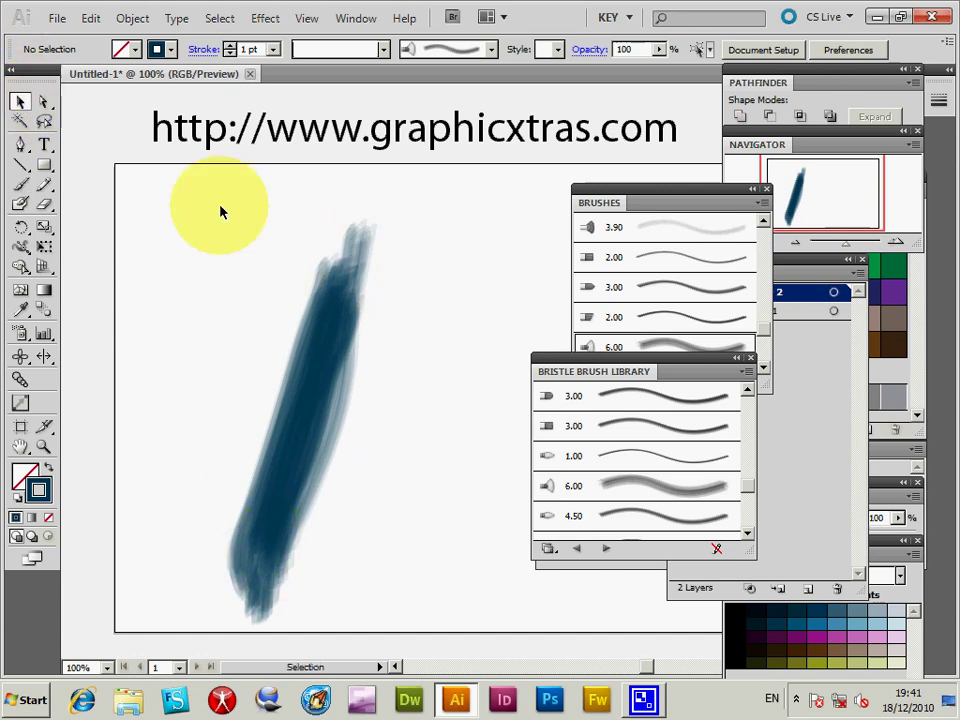
{"action": "key", "text": "ctrl+a"}
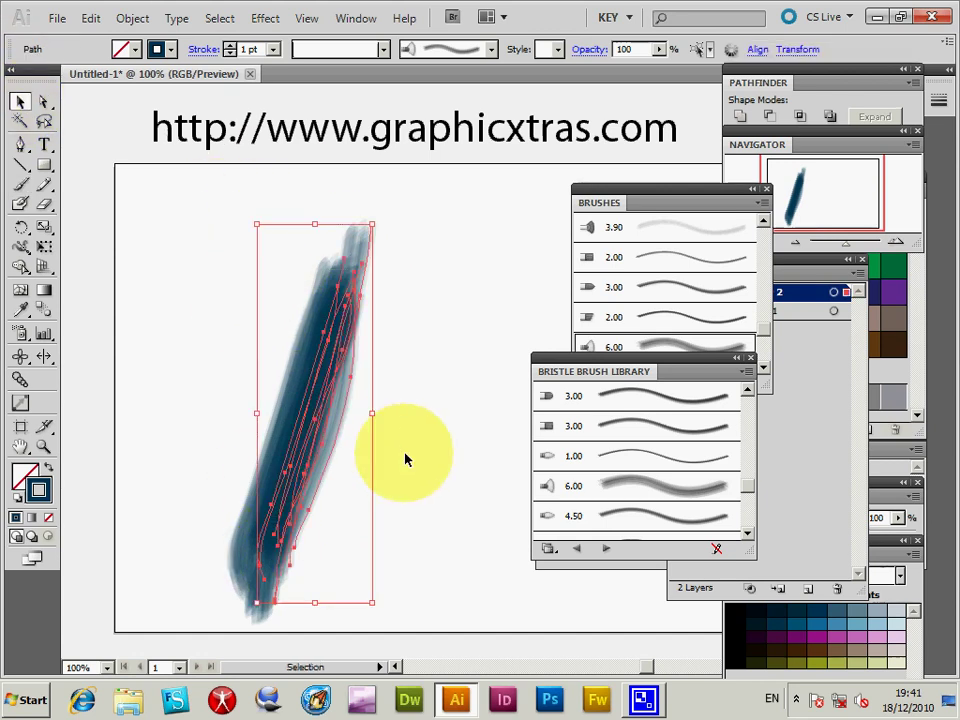
{"action": "key", "text": "Delete"}
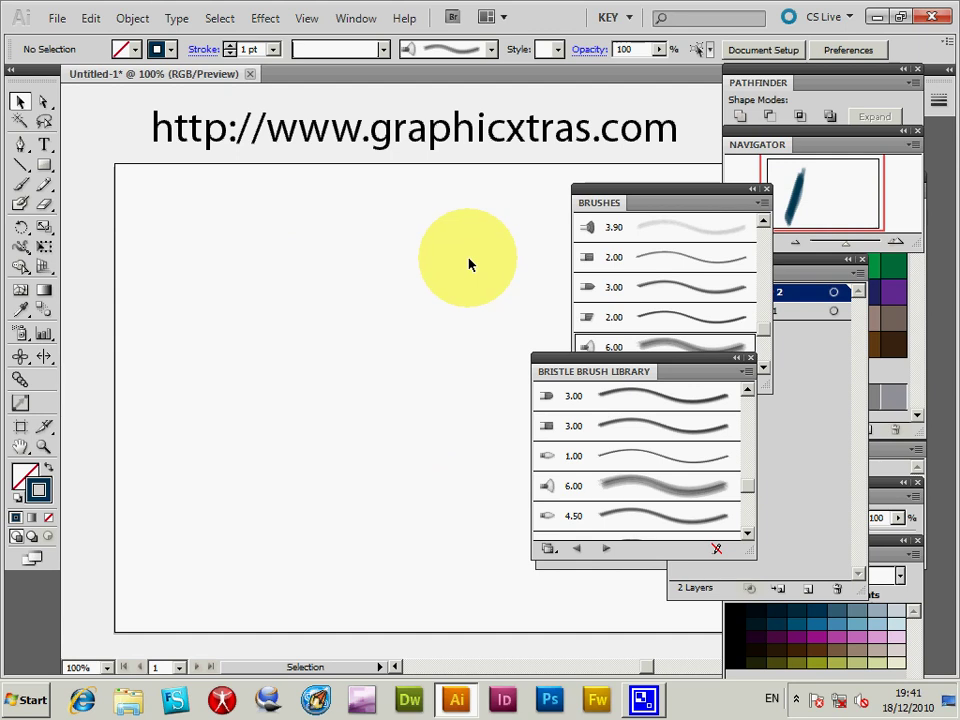
{"action": "left_click", "coordinate": [762, 203]}
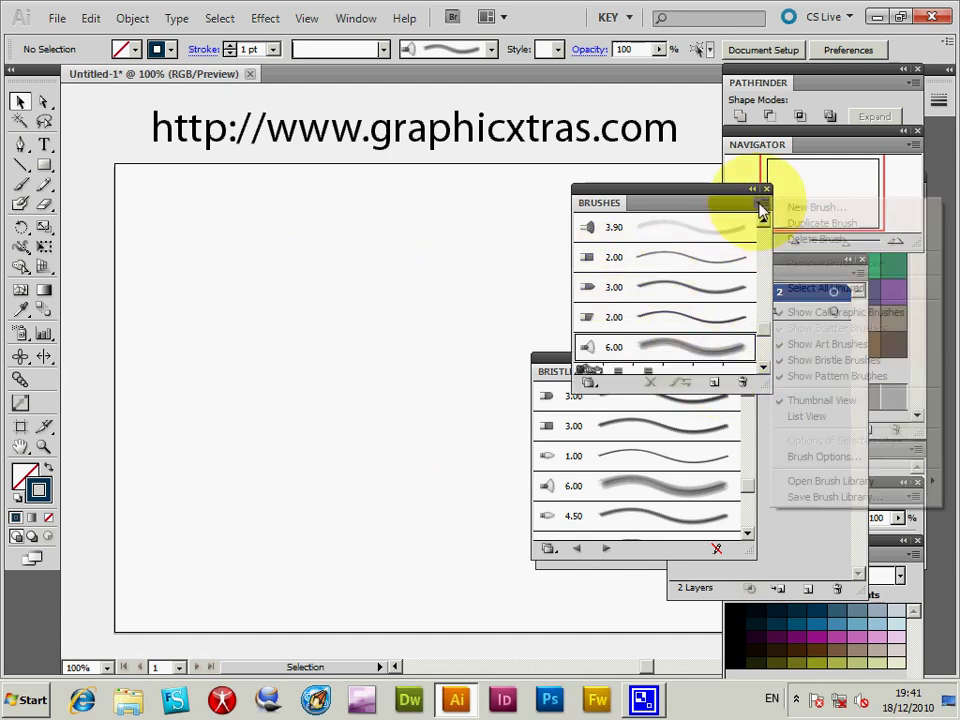
{"action": "left_click", "coordinate": [800, 208]}
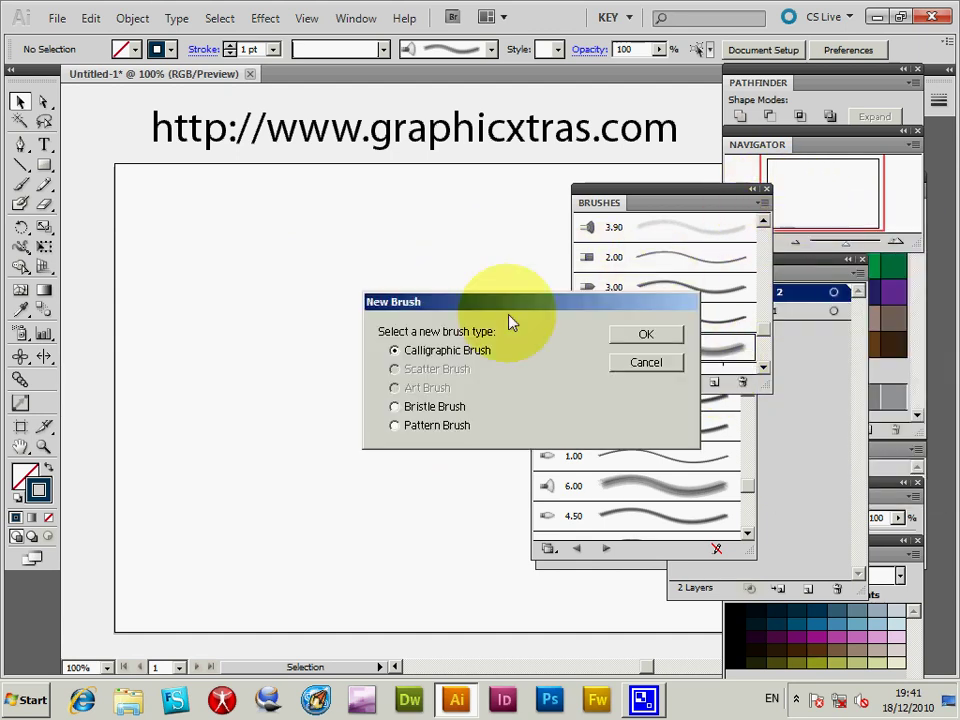
{"action": "left_click", "coordinate": [394, 406]}
{"action": "left_click", "coordinate": [646, 335]}
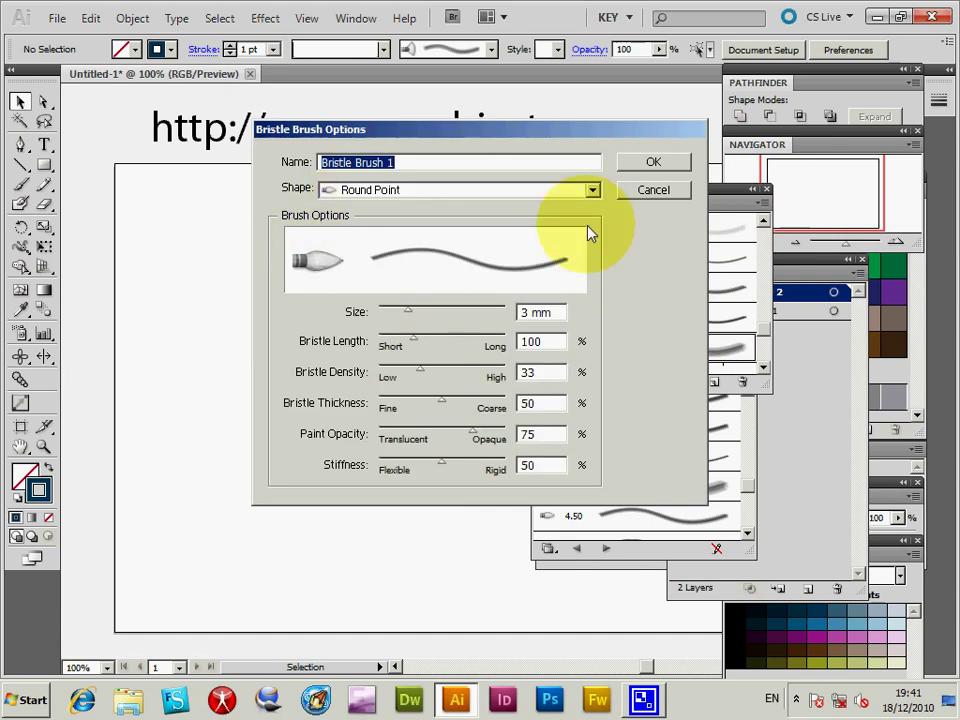
{"action": "left_click_drag", "start_coordinate": [408, 310], "coordinate": [476, 315]}
{"action": "left_click_drag", "start_coordinate": [413, 340], "coordinate": [445, 342]}
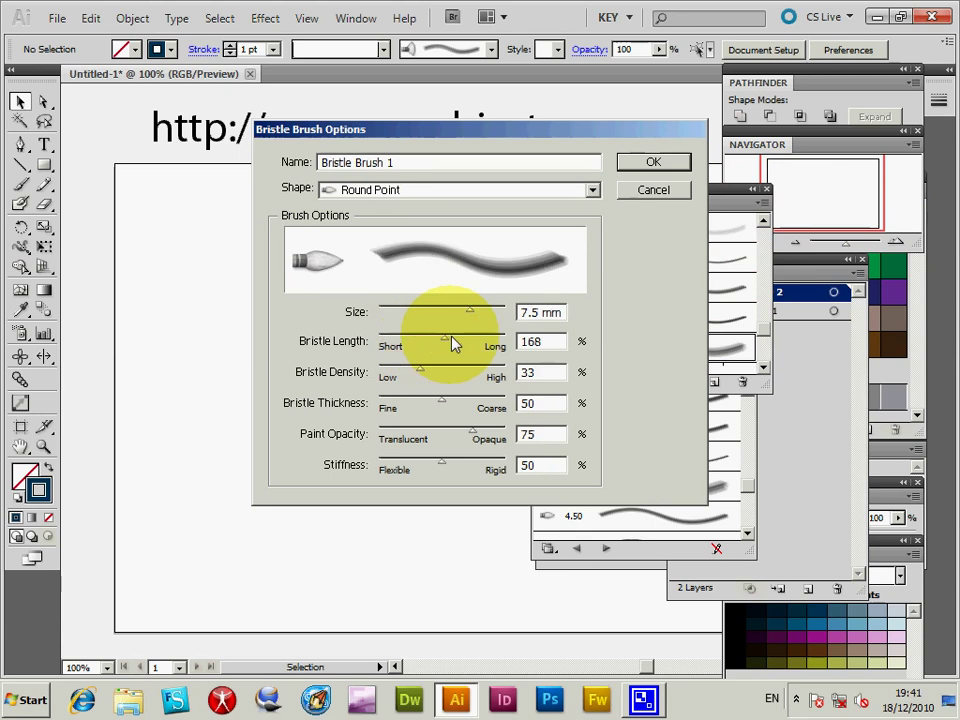
{"action": "left_click", "coordinate": [659, 191]}
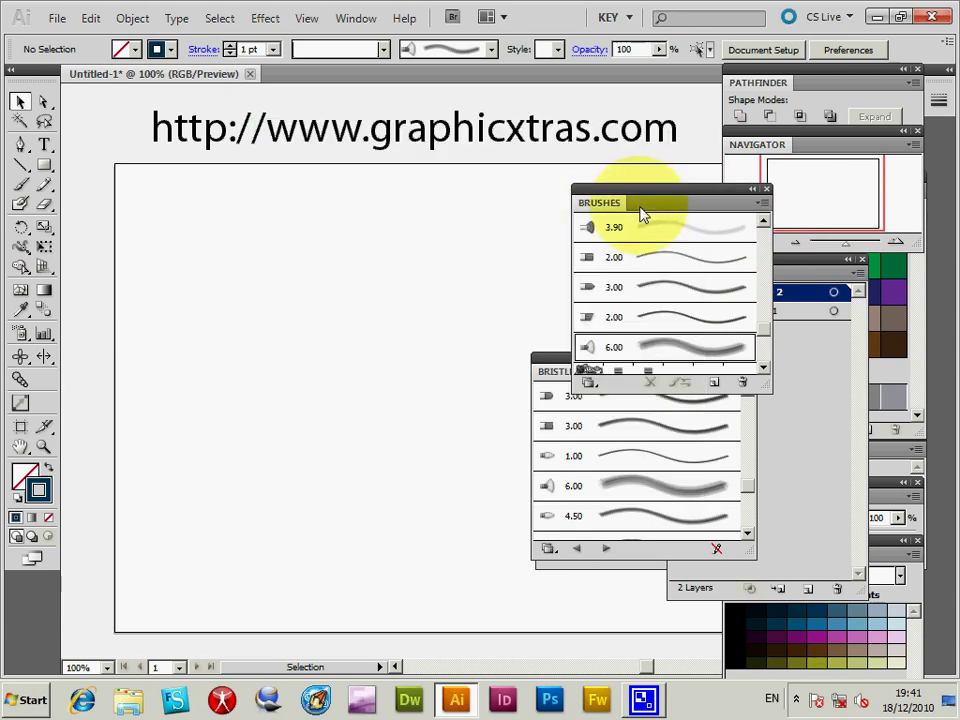